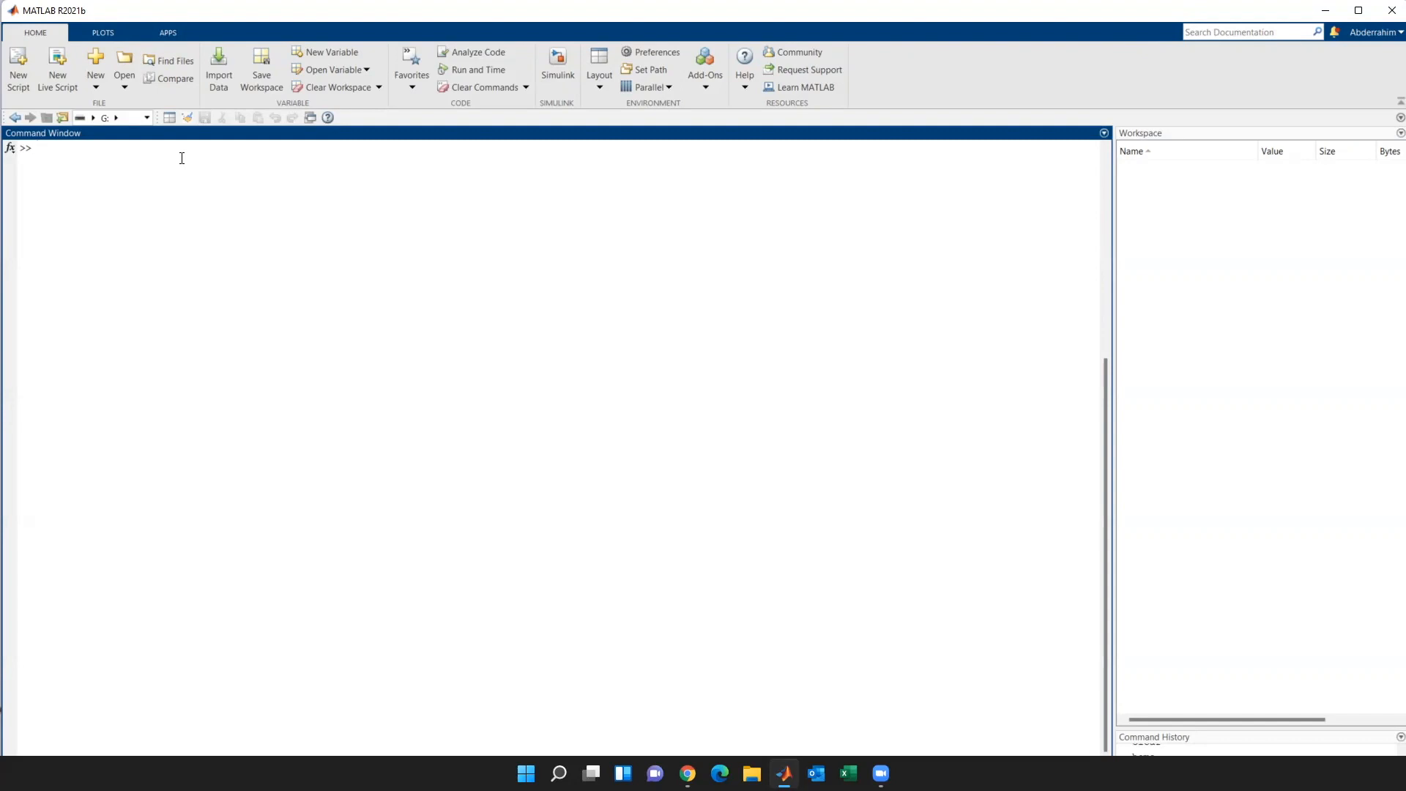
# - Load the noisdopp sample signal into the workspace with the command load noisdopp
pyautogui.write('load')
pyautogui.write('noisdopp')
pyautogui.press('Return')
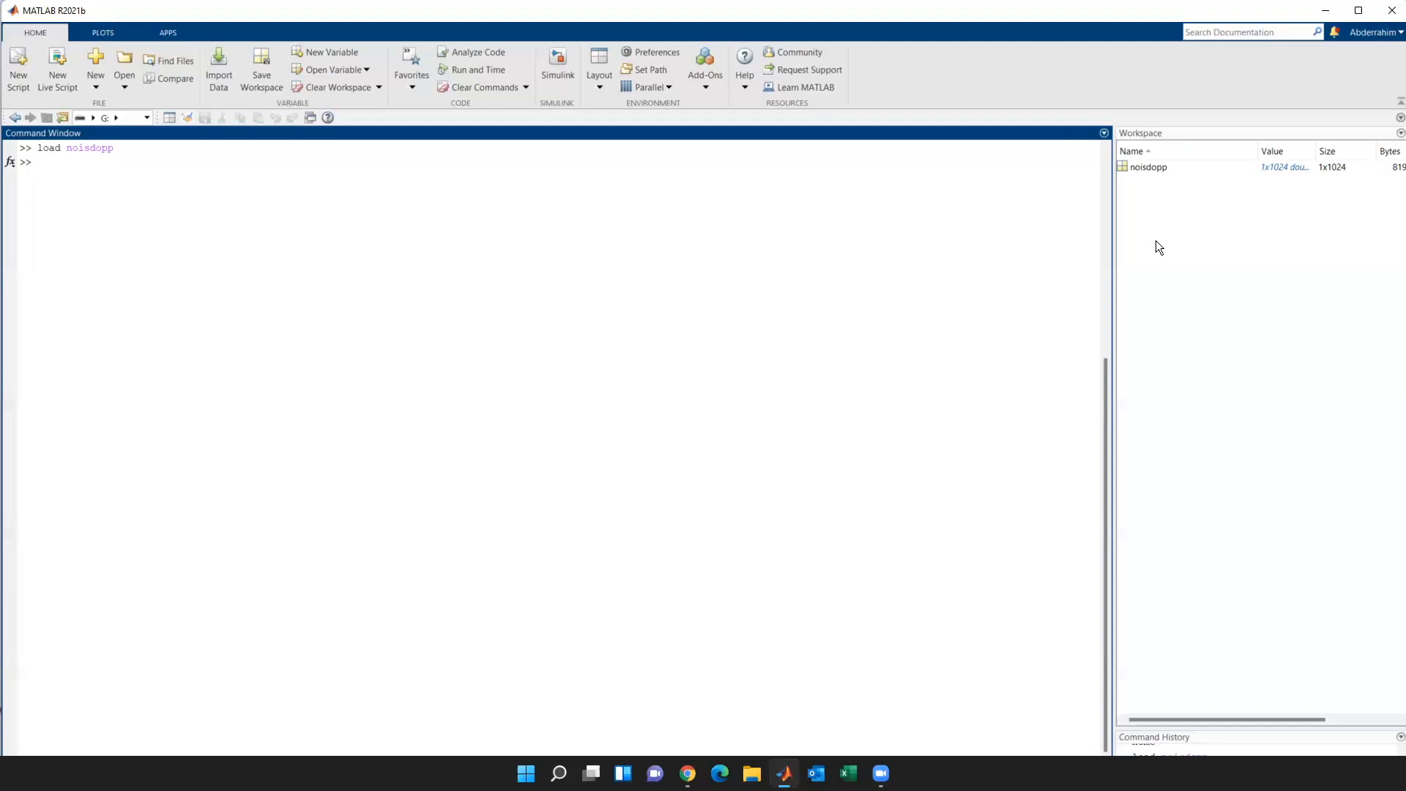
# - Launch the Signal Analyzer app from the signal processing and communications apps
pyautogui.click(167, 34)
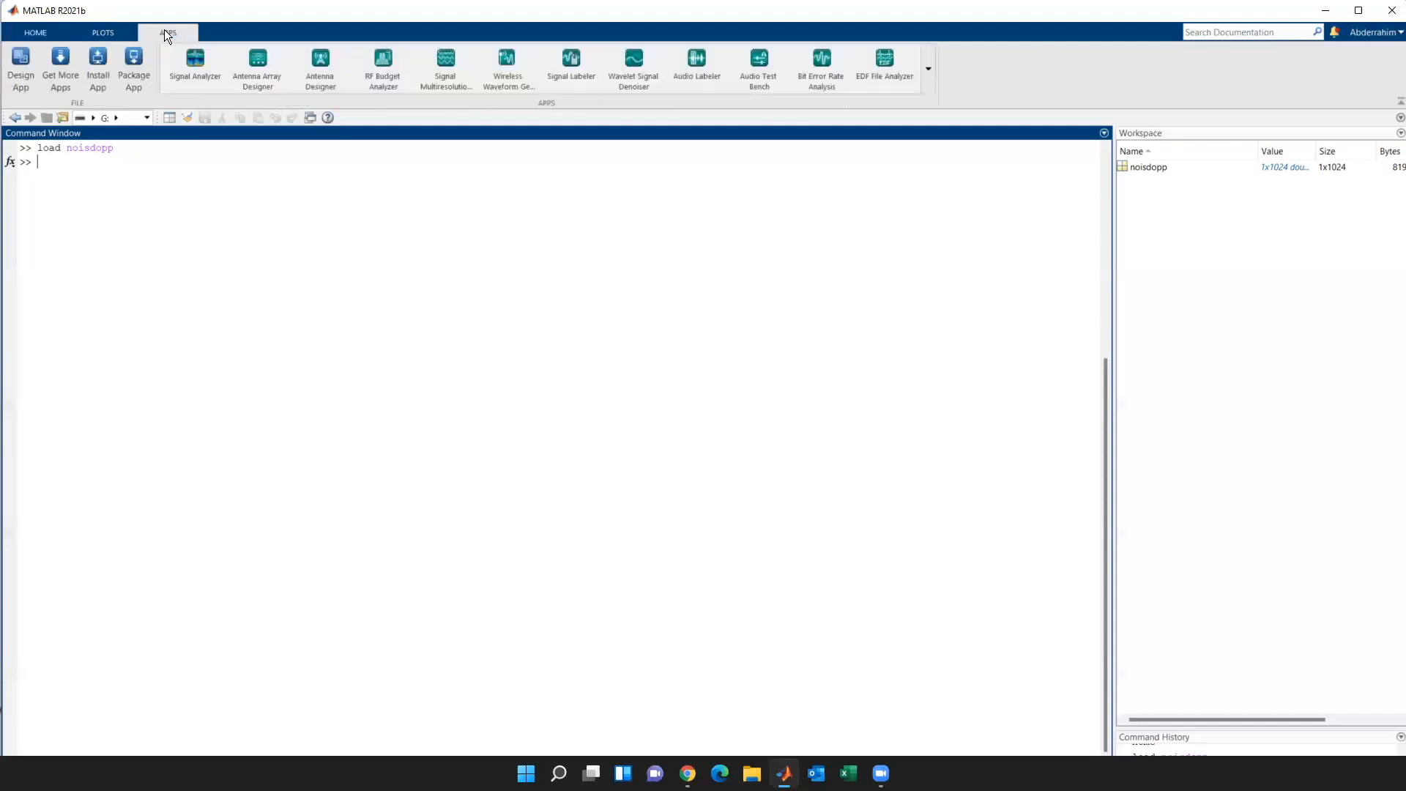
pyautogui.click(928, 71)
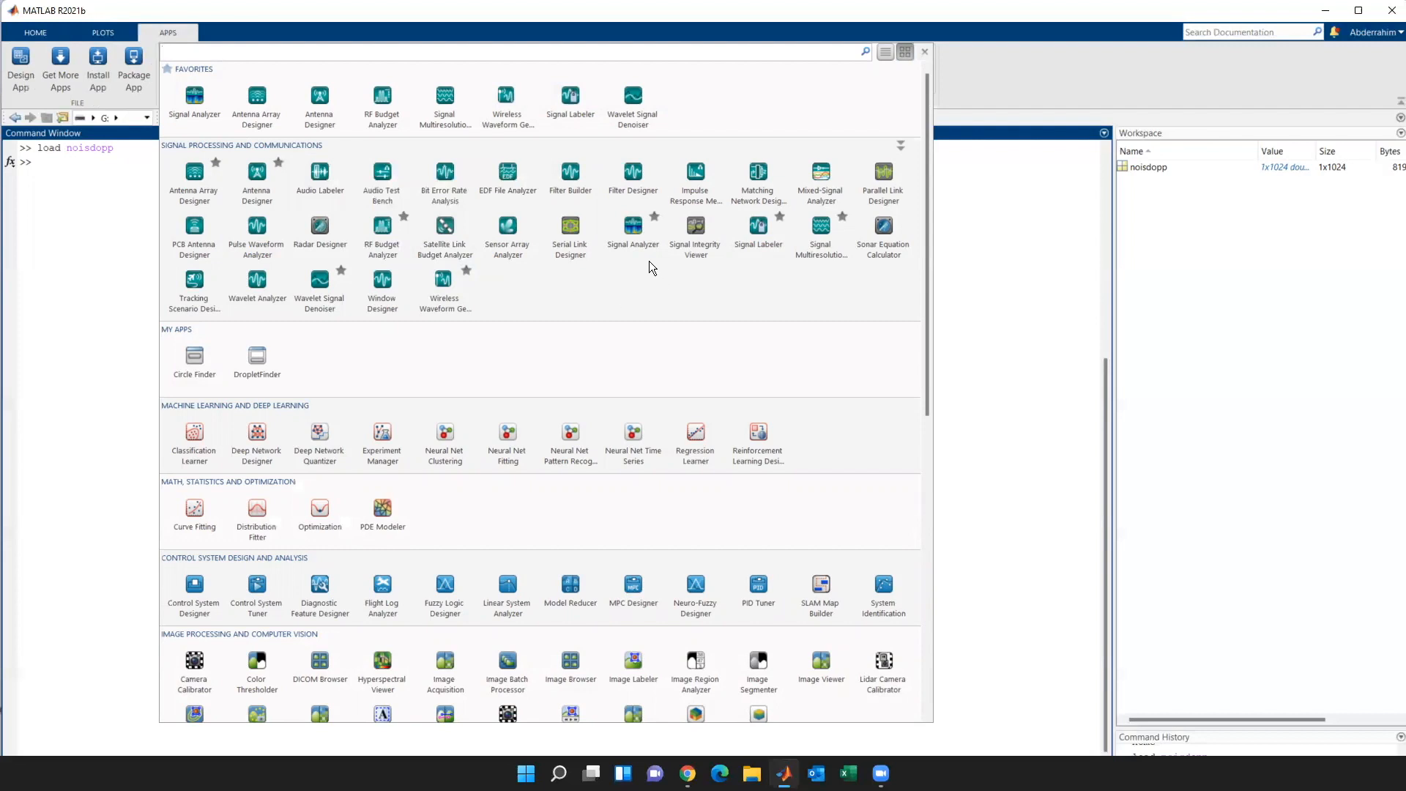
pyautogui.click(630, 228)
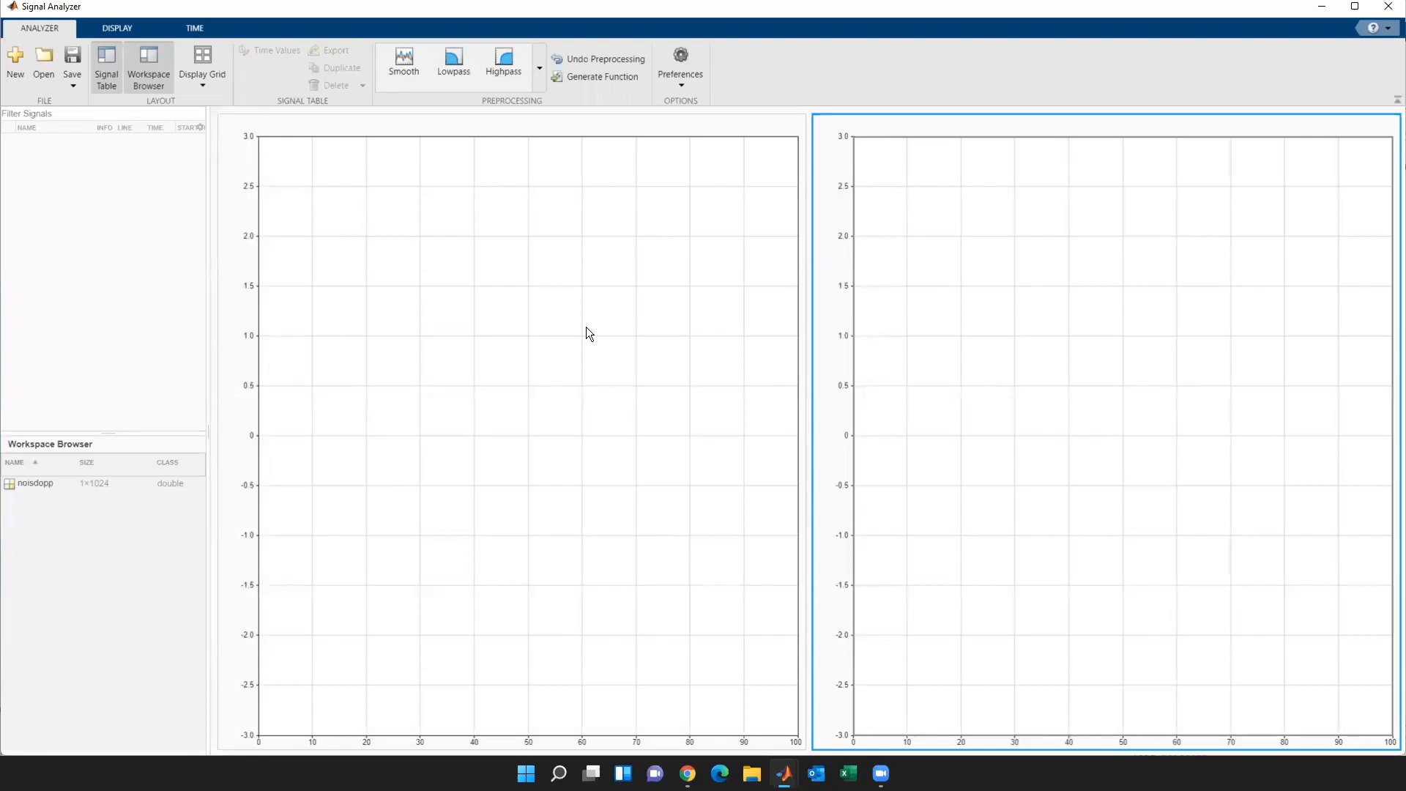
# - Examine the preprocessing, display and time options available for the two empty displays, keeping the first display active
pyautogui.click(575, 304)
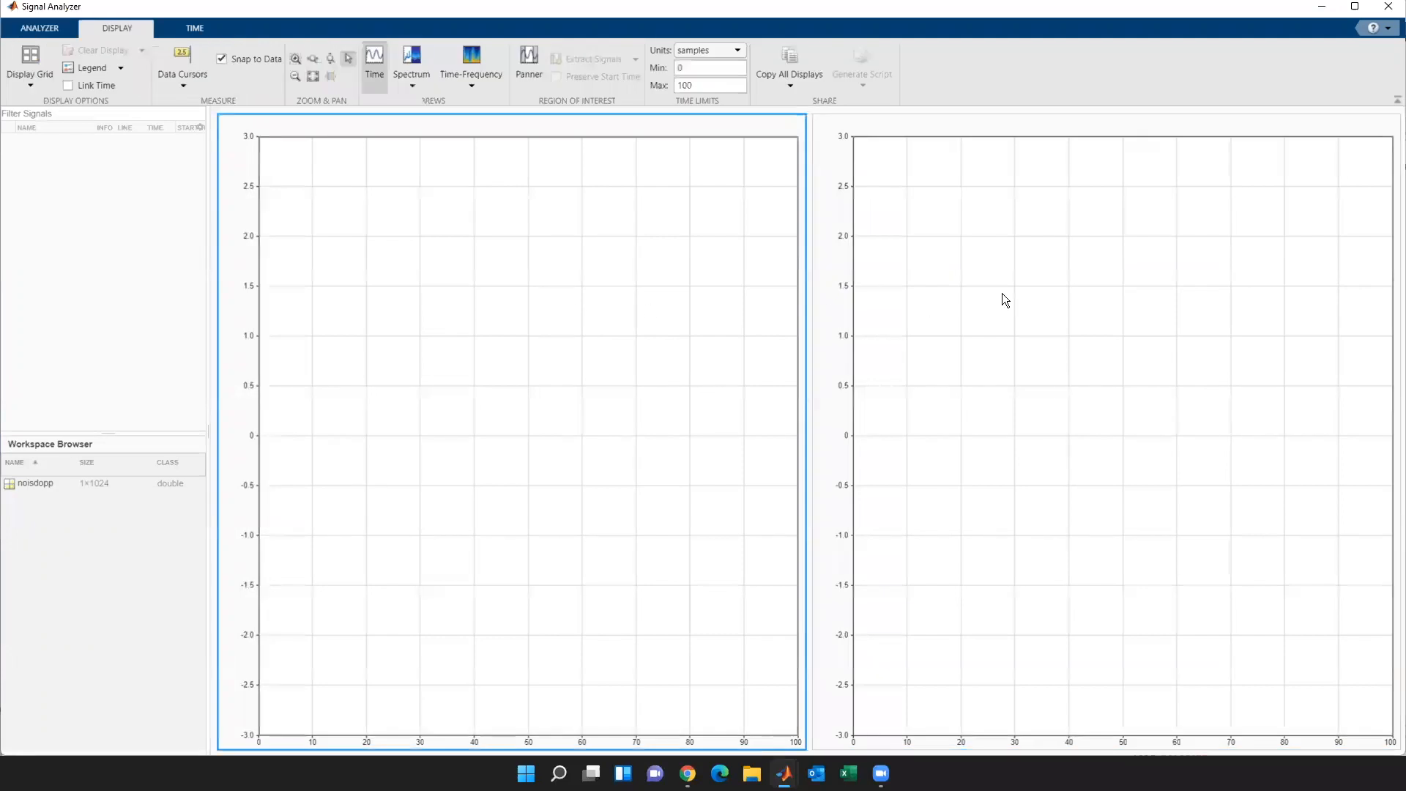
pyautogui.click(1002, 294)
pyautogui.click(565, 296)
pyautogui.click(40, 28)
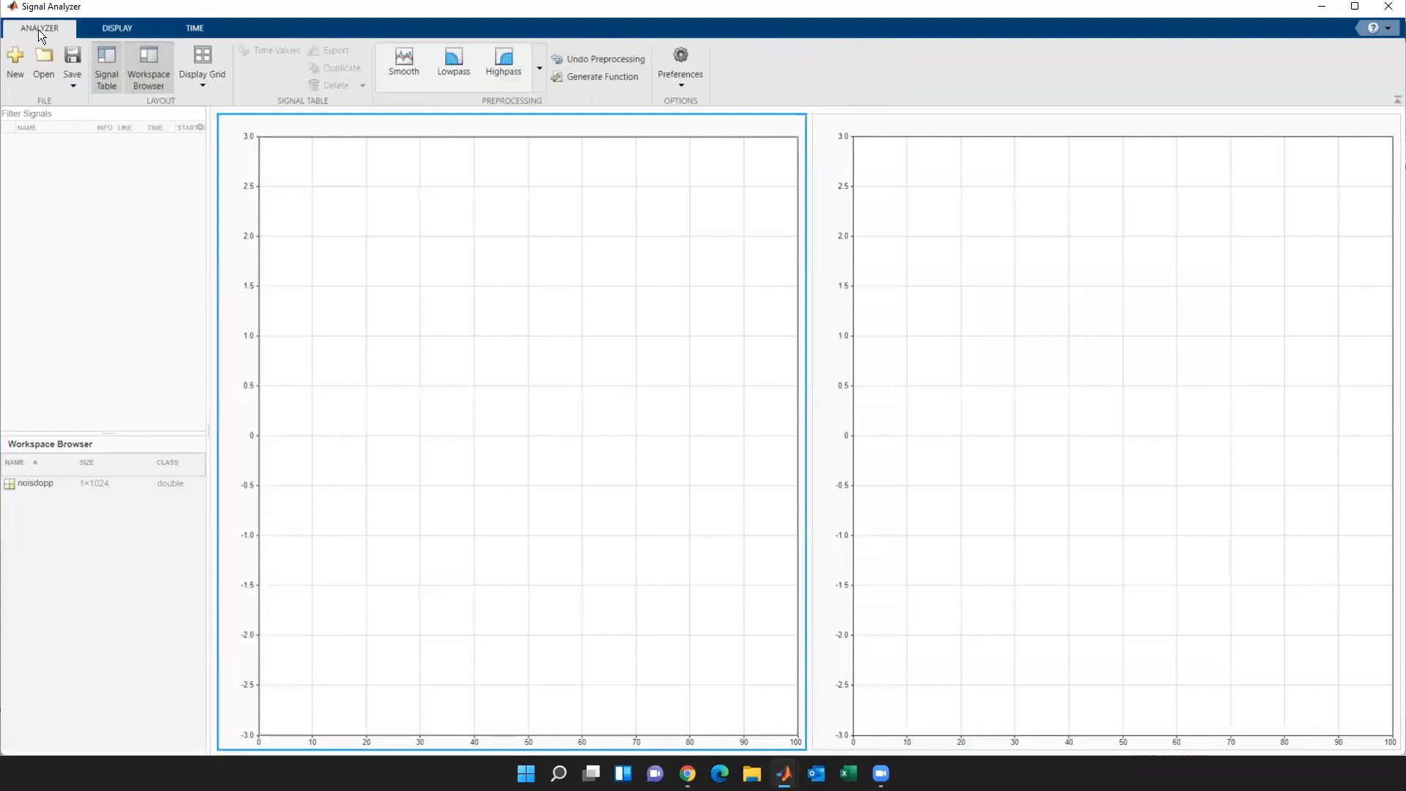
pyautogui.click(114, 29)
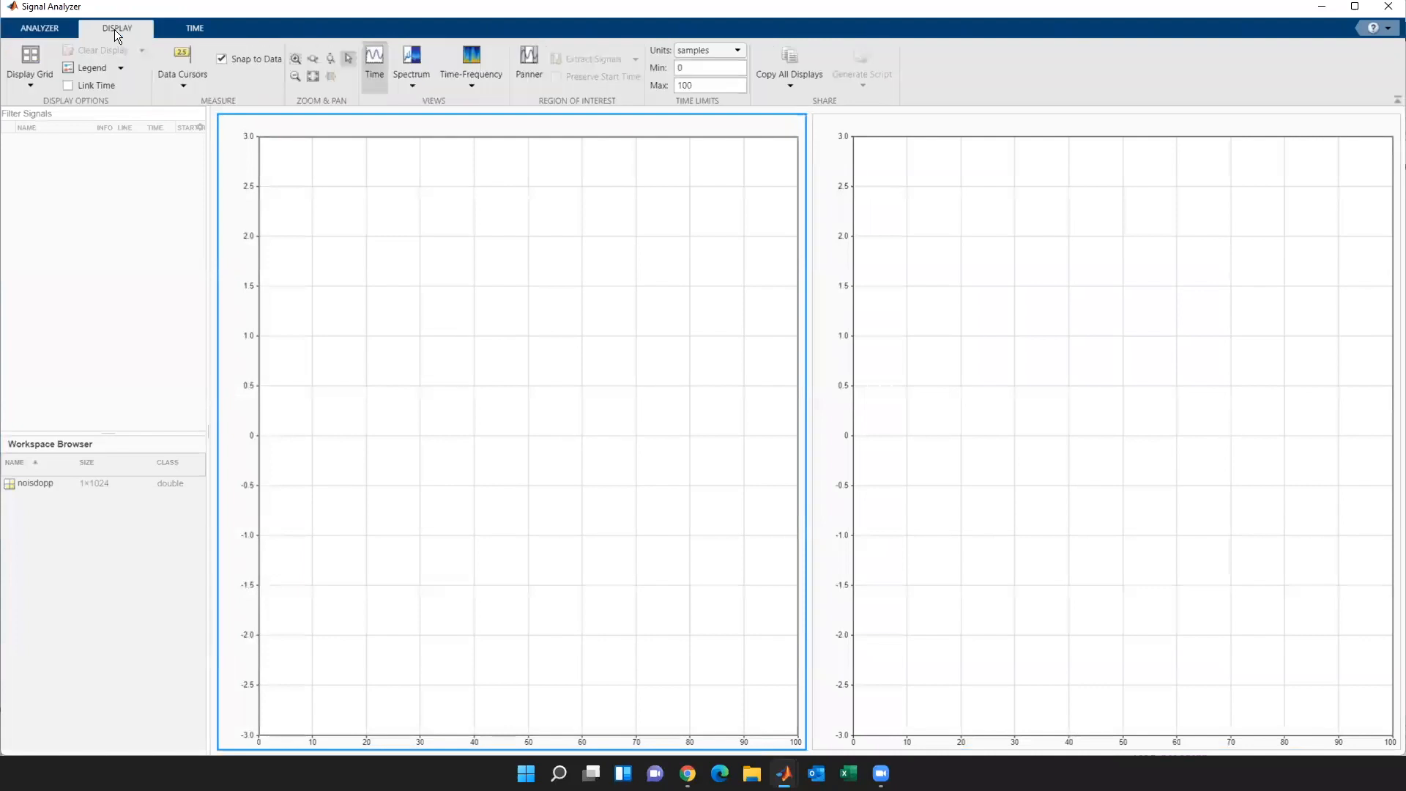
pyautogui.click(188, 32)
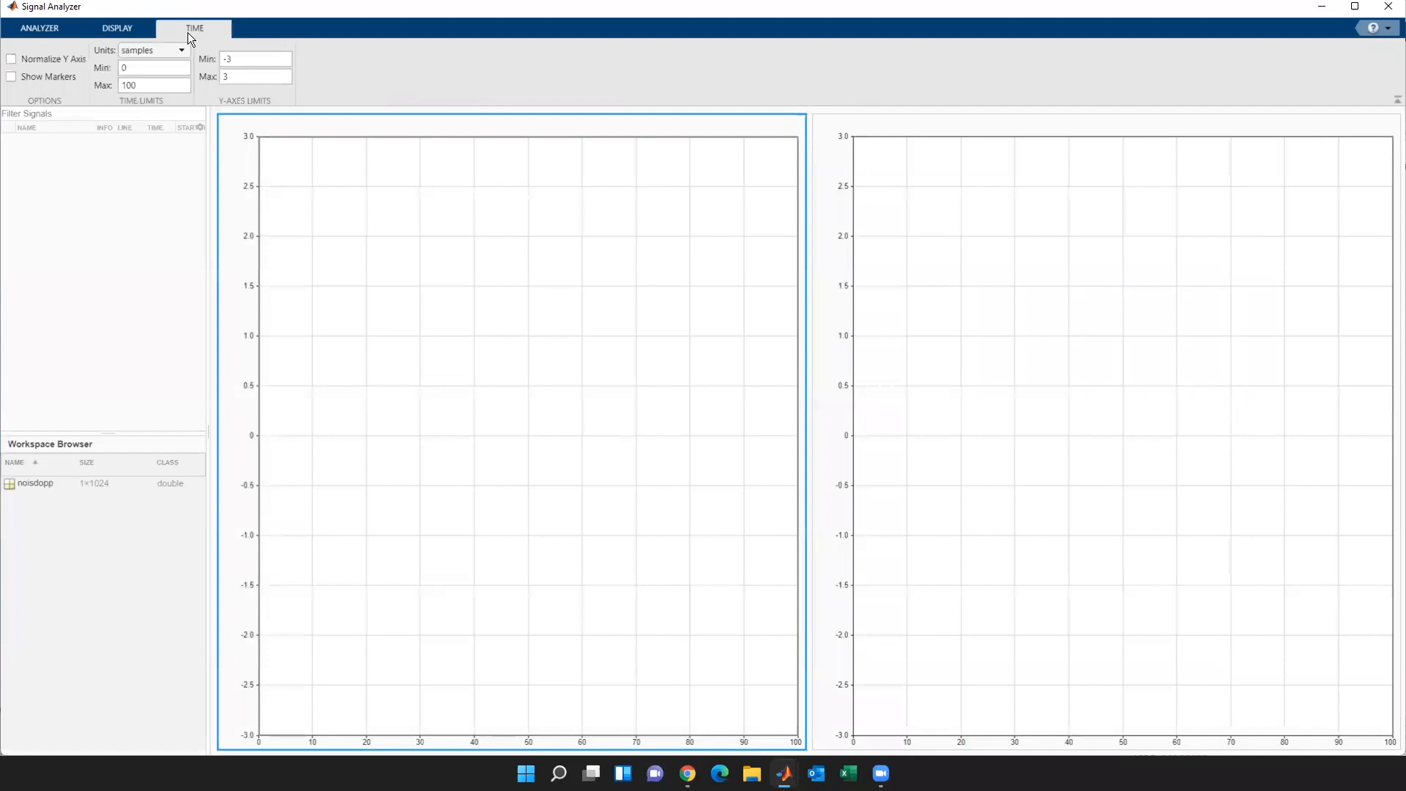
pyautogui.click(45, 31)
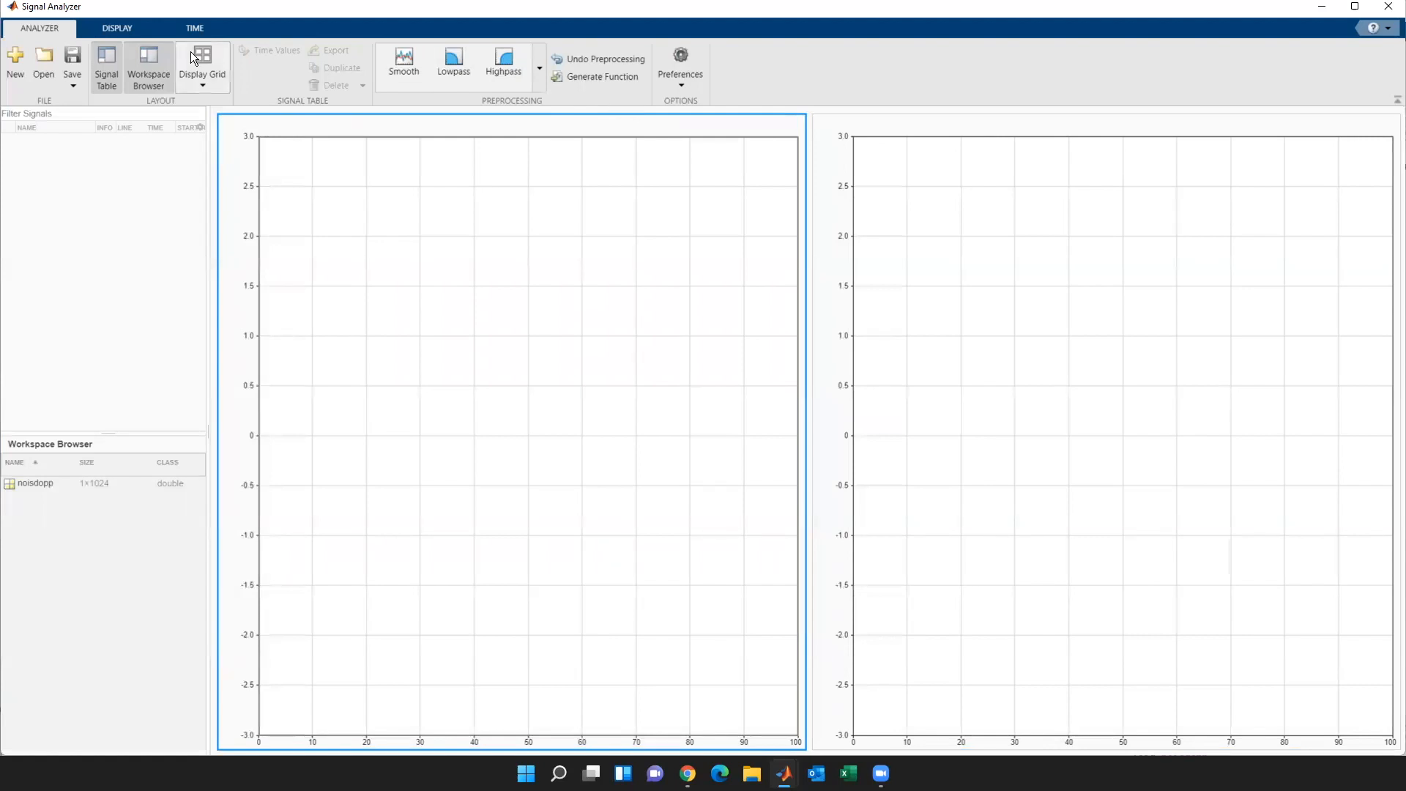
pyautogui.click(117, 27)
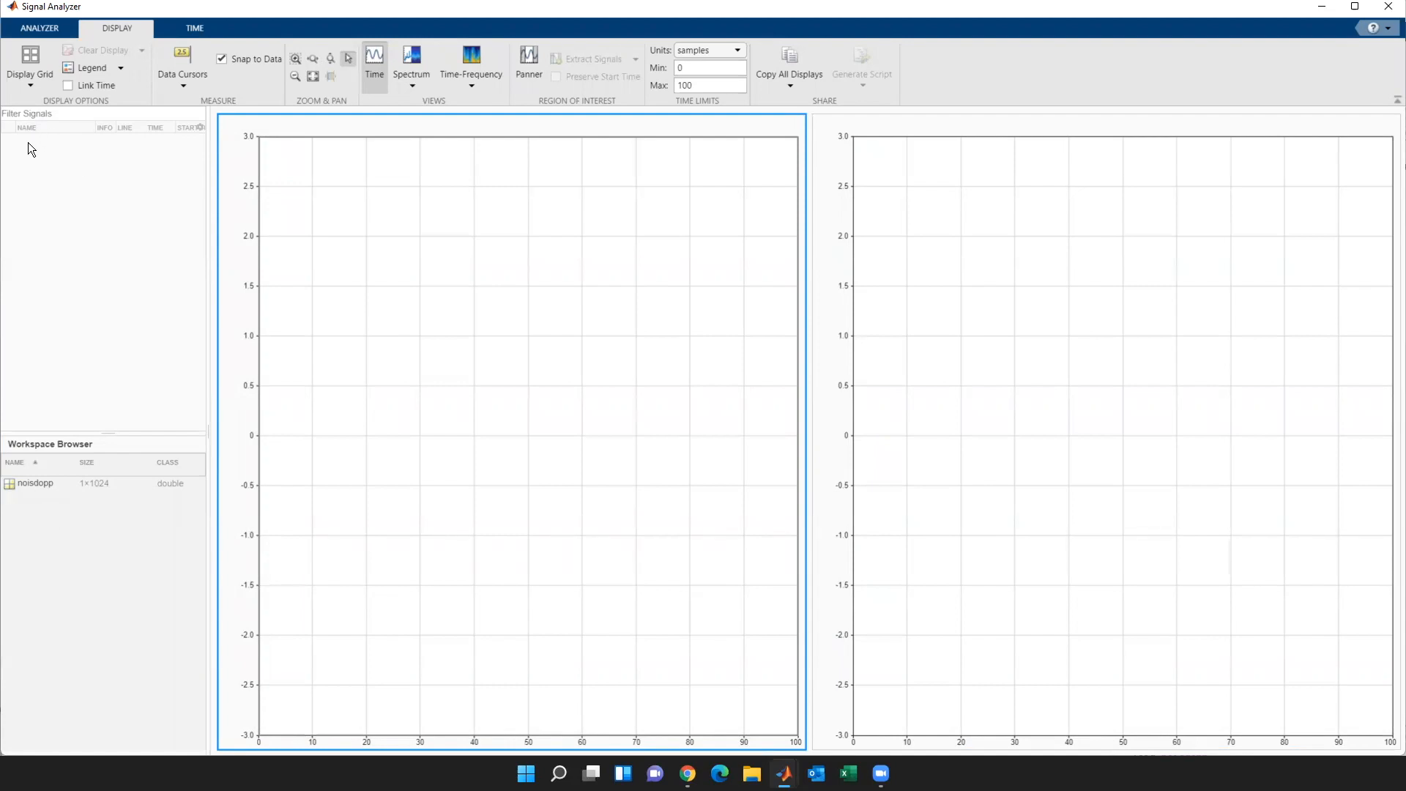
# - Add noisdopp from the workspace to the signal table and plot it in the first display
pyautogui.moveTo(48, 487); pyautogui.dragTo(48, 185)
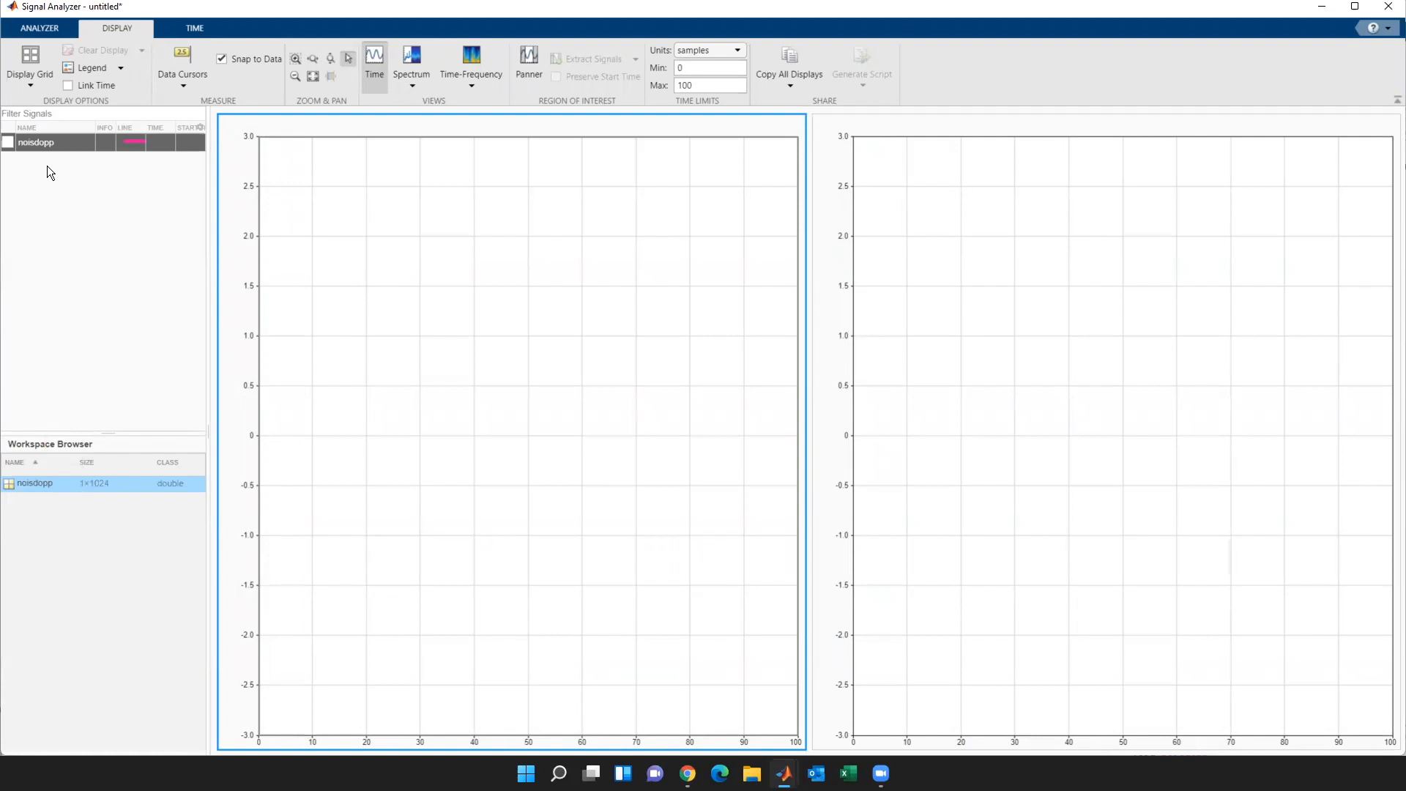
pyautogui.click(8, 143)
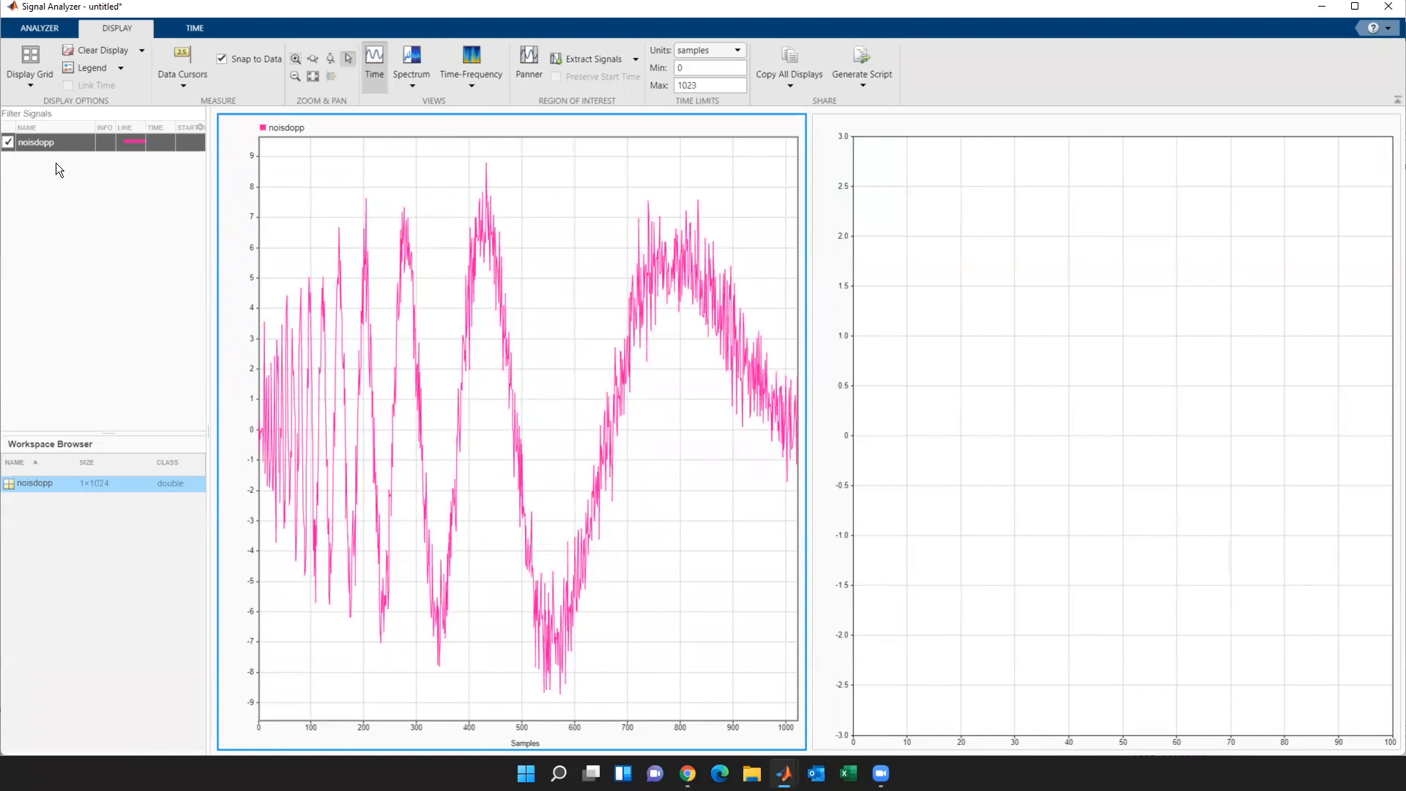
# - Duplicate the noisdopp signal and rename the copy noisdopp_smoothed
pyautogui.rightClick(50, 142)
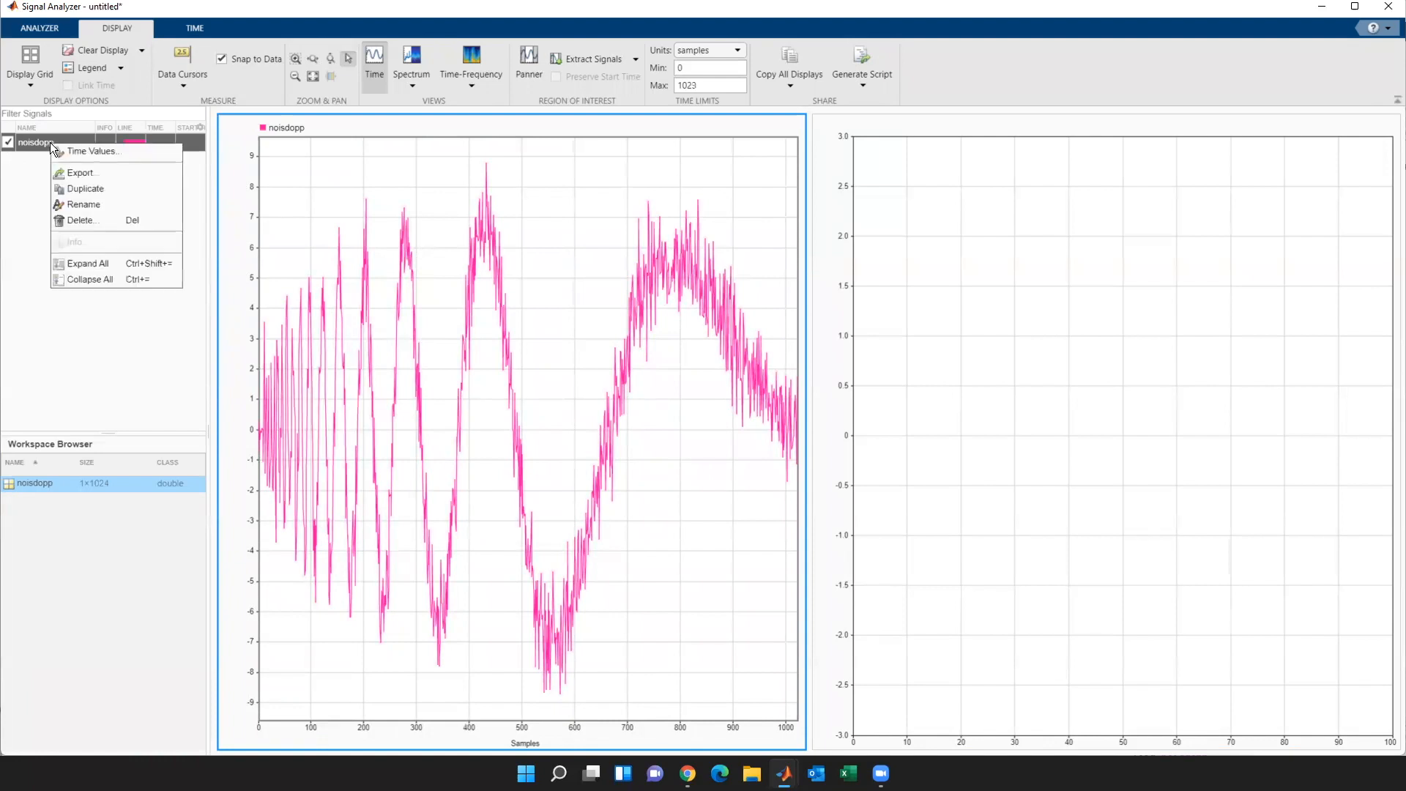
pyautogui.click(100, 192)
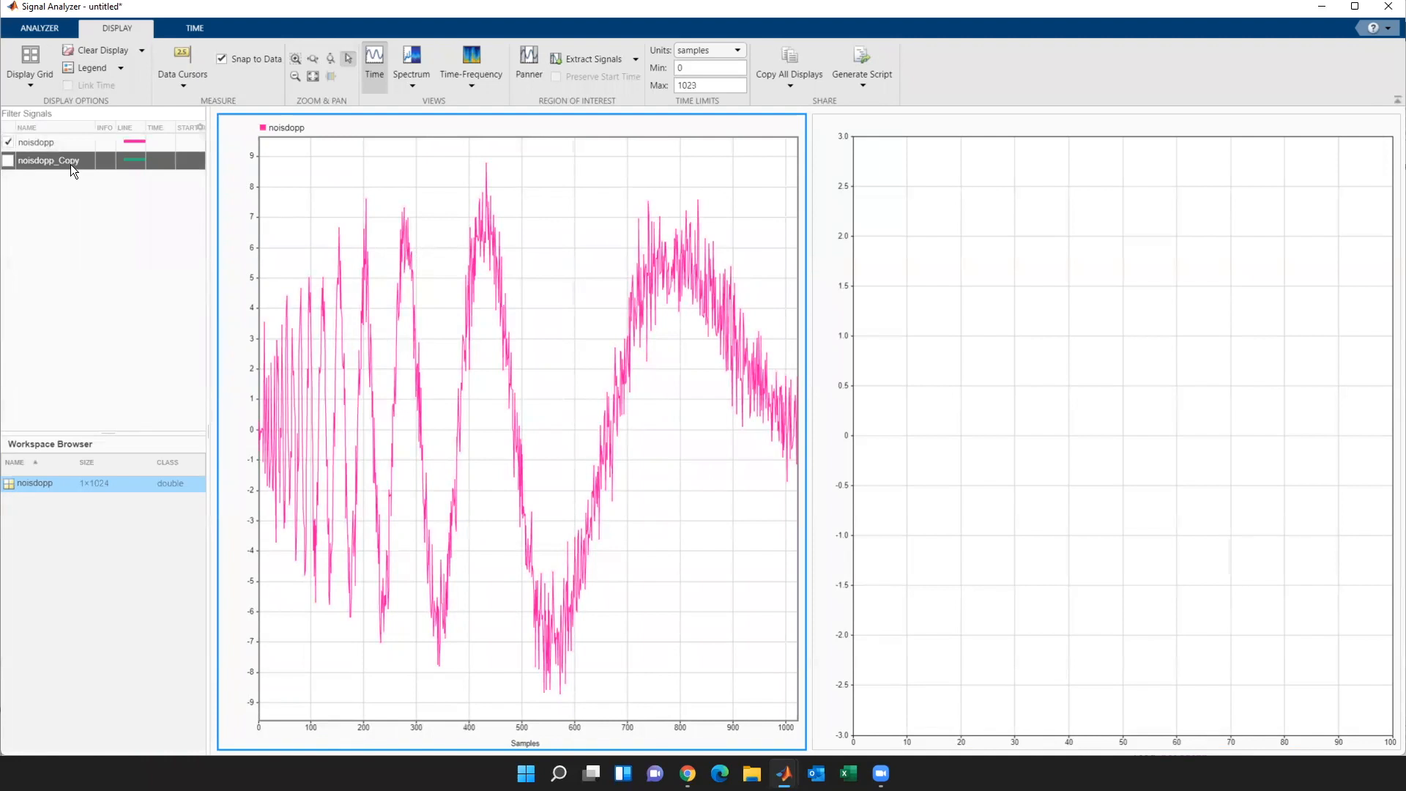
pyautogui.doubleClick(70, 164)
pyautogui.press('Return')
# - Plot noisdopp in the first display and noisdopp_smoothed in the second display
pyautogui.click(8, 142)
pyautogui.click(63, 218)
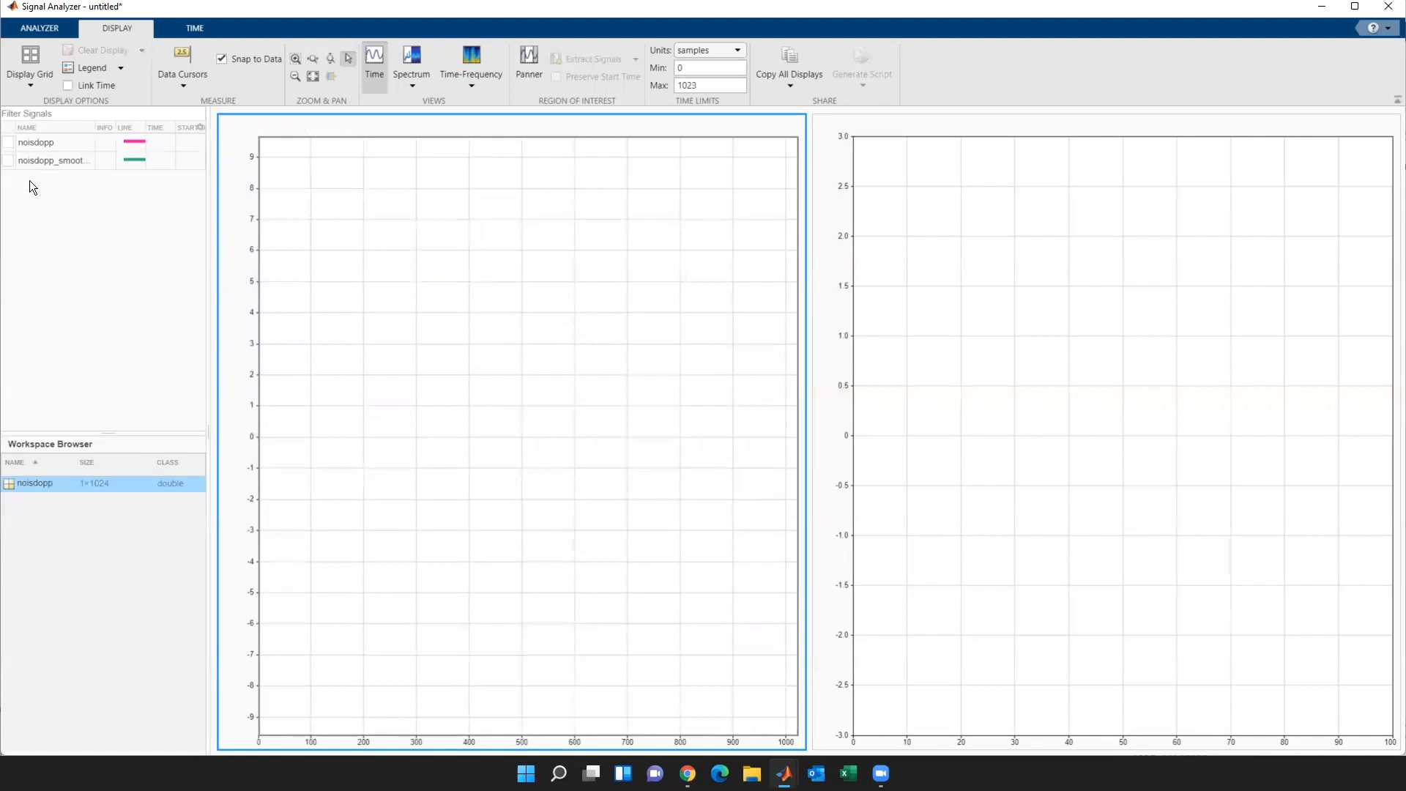
pyautogui.click(8, 143)
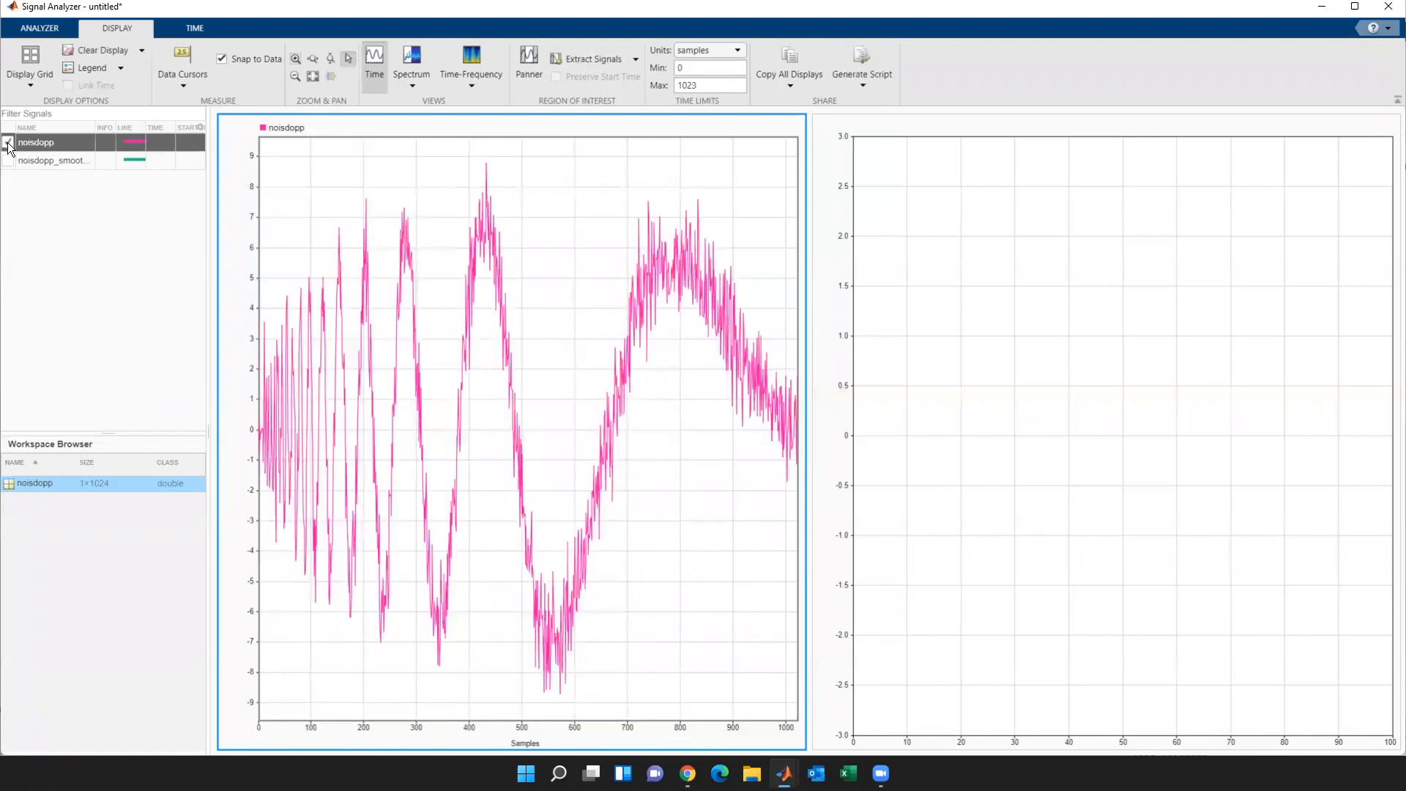
pyautogui.click(960, 278)
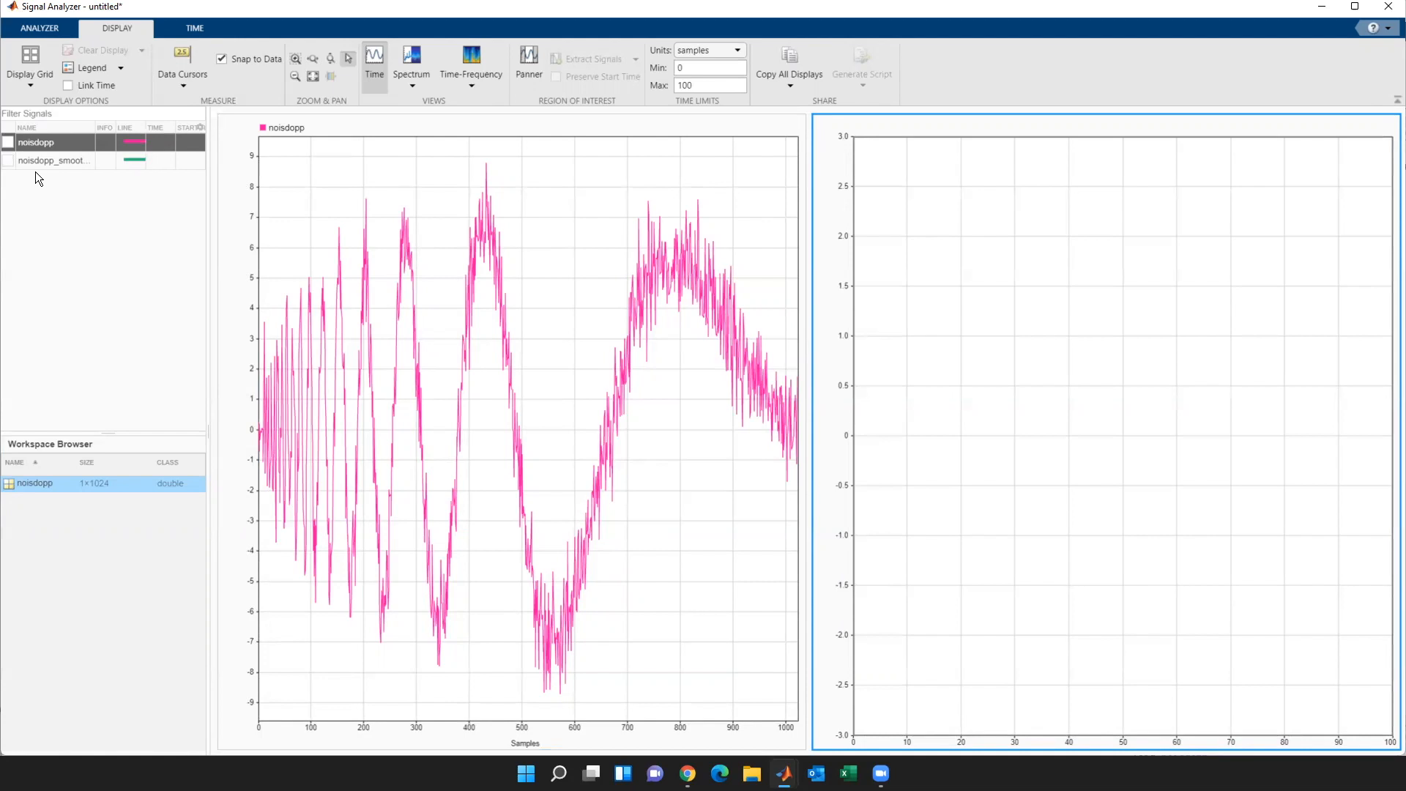
pyautogui.click(9, 161)
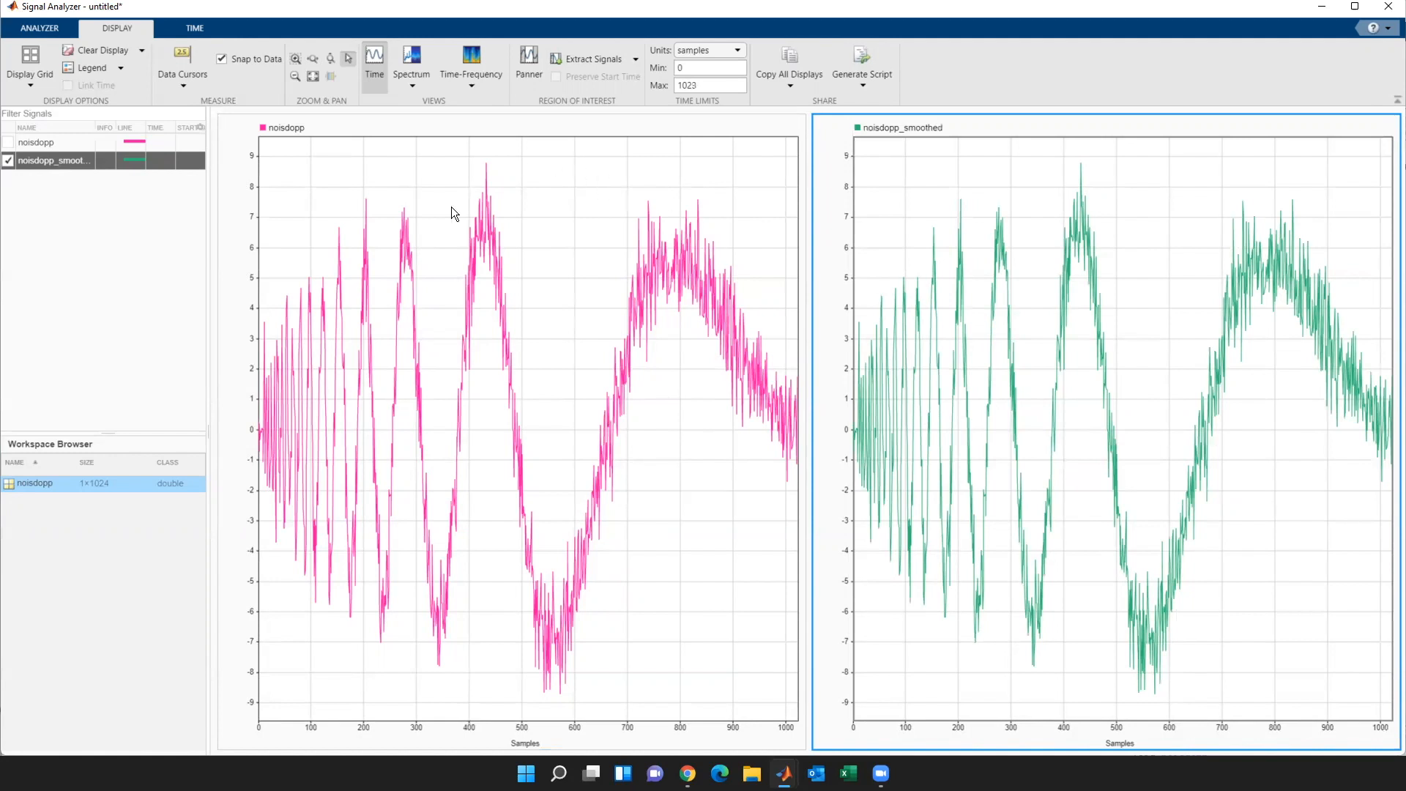
# - Add a frequency spectrum view to the noisdopp display and reduce its spectral leakage setting slightly
pyautogui.click(400, 192)
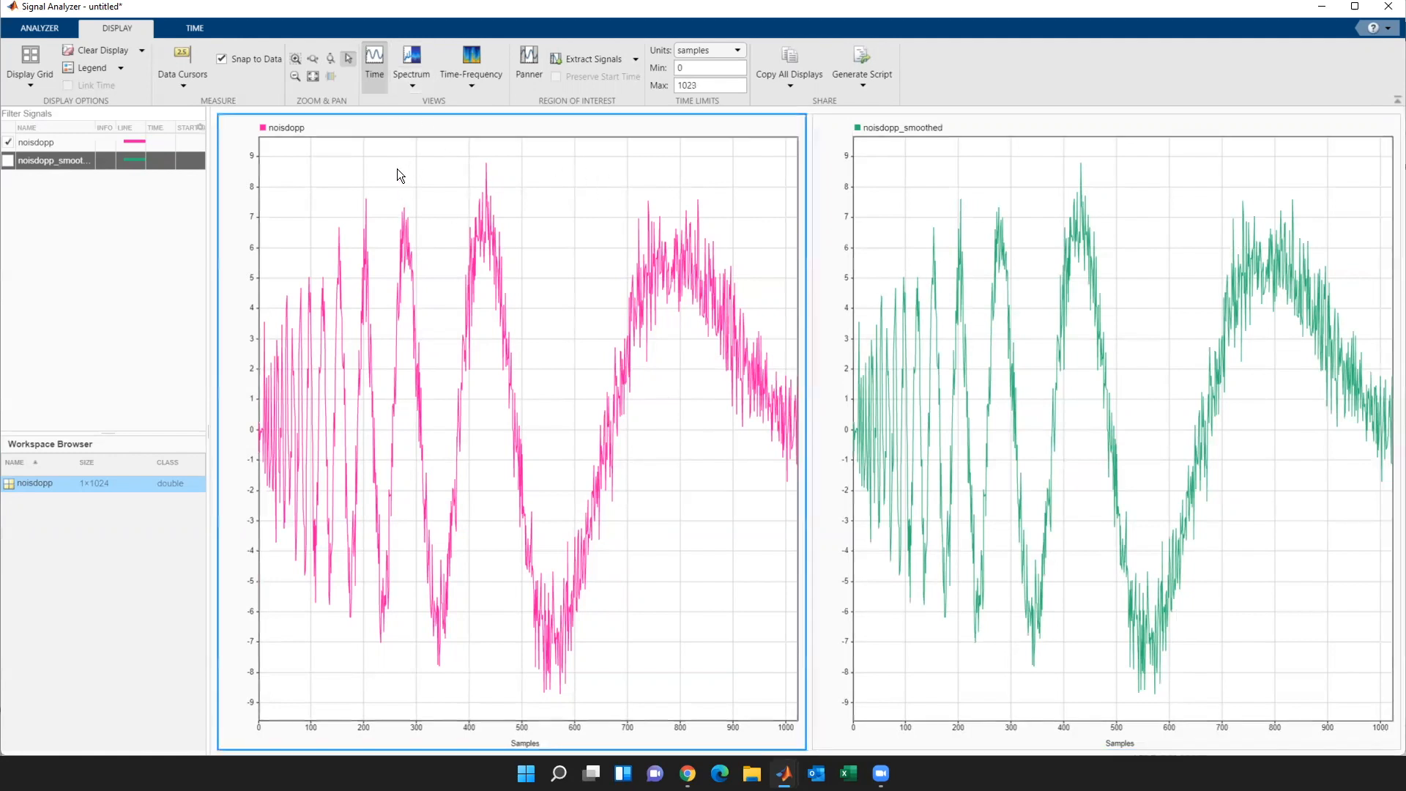
pyautogui.click(411, 86)
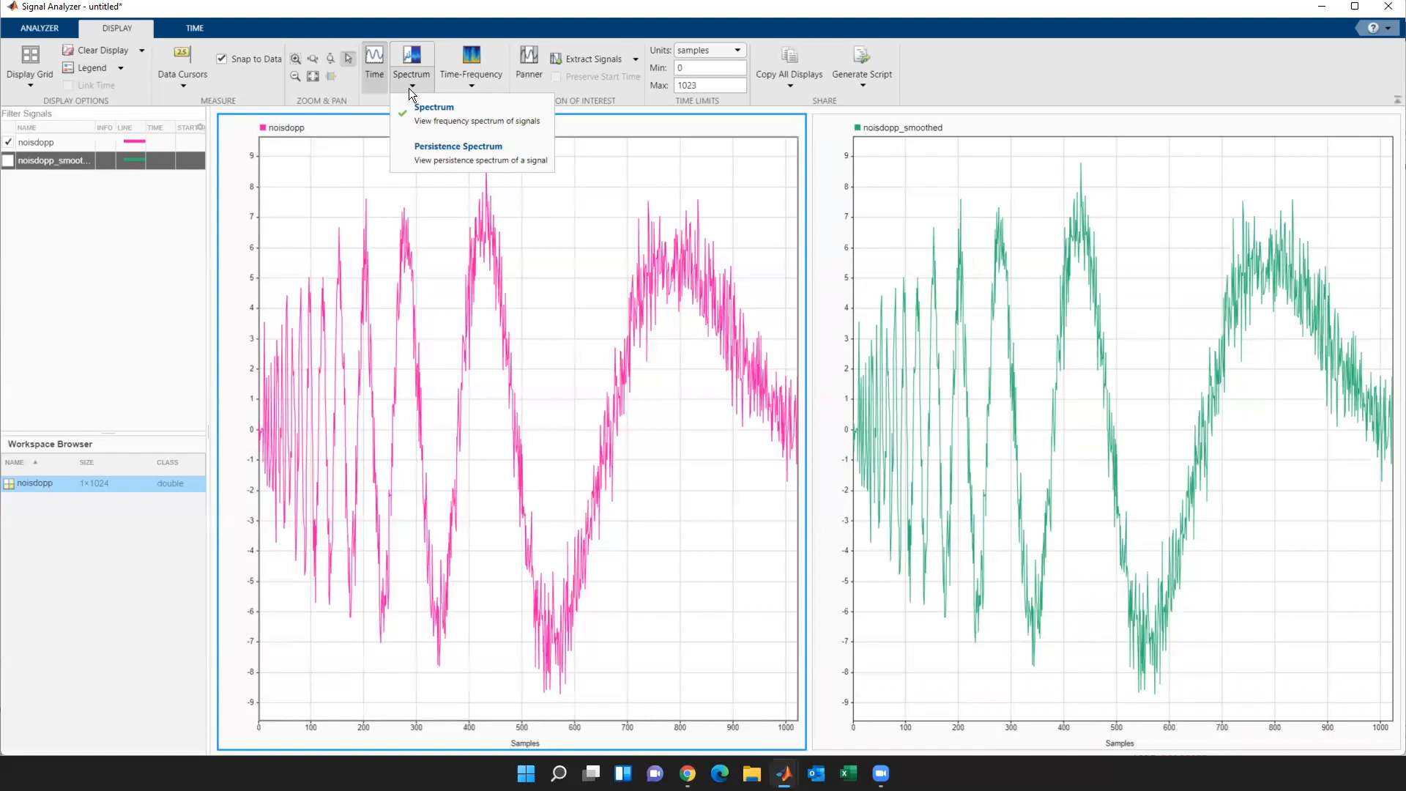
pyautogui.click(432, 113)
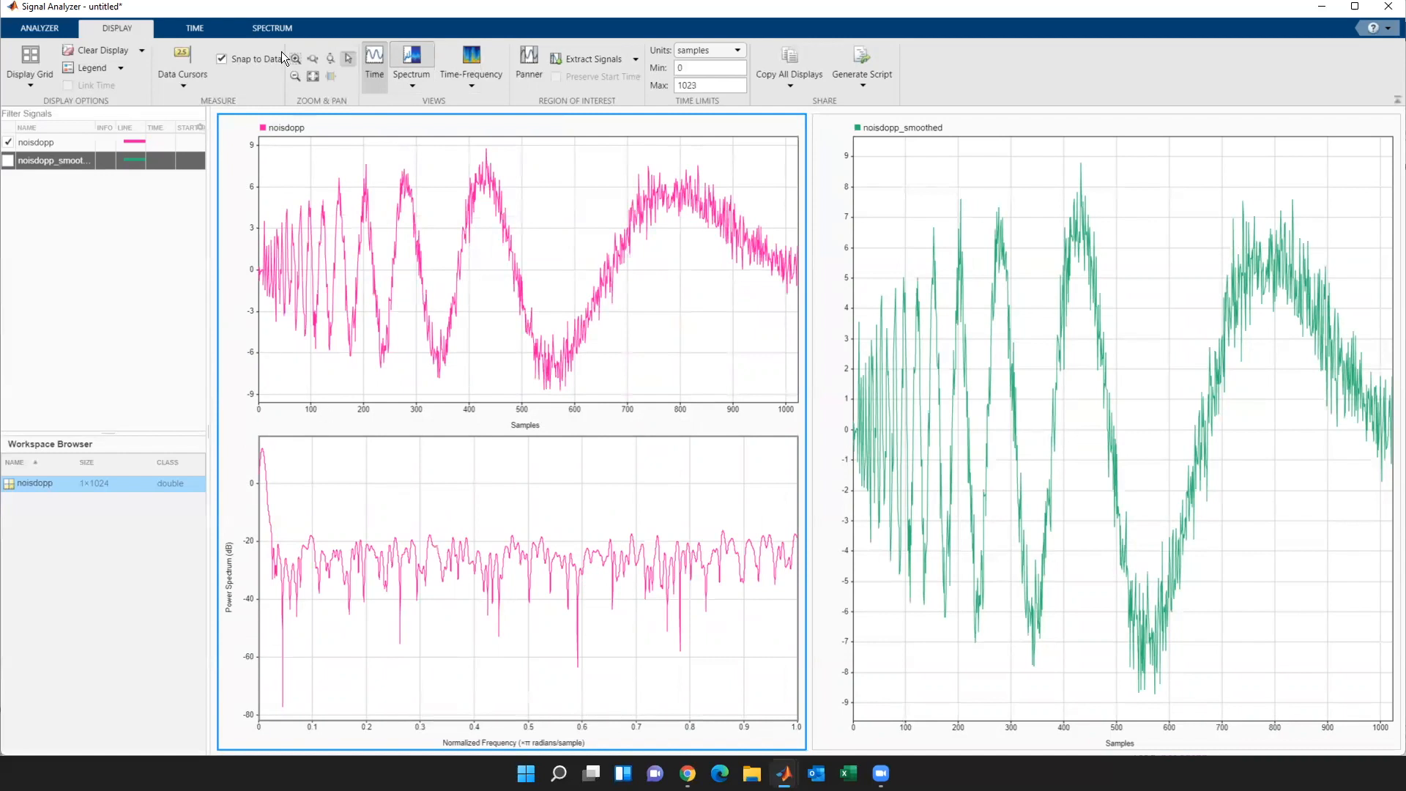
pyautogui.click(275, 31)
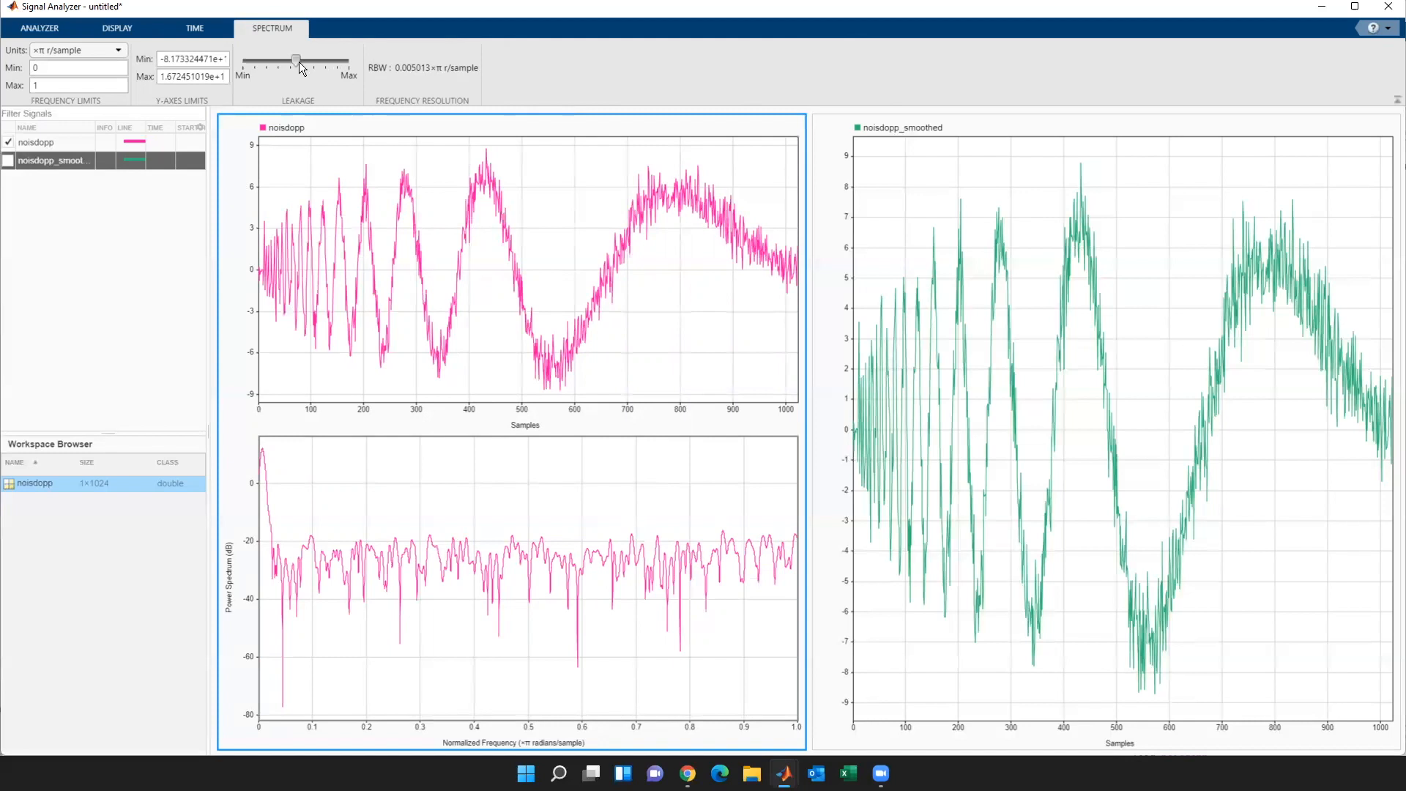
pyautogui.moveTo(296, 60); pyautogui.dragTo(284, 61)
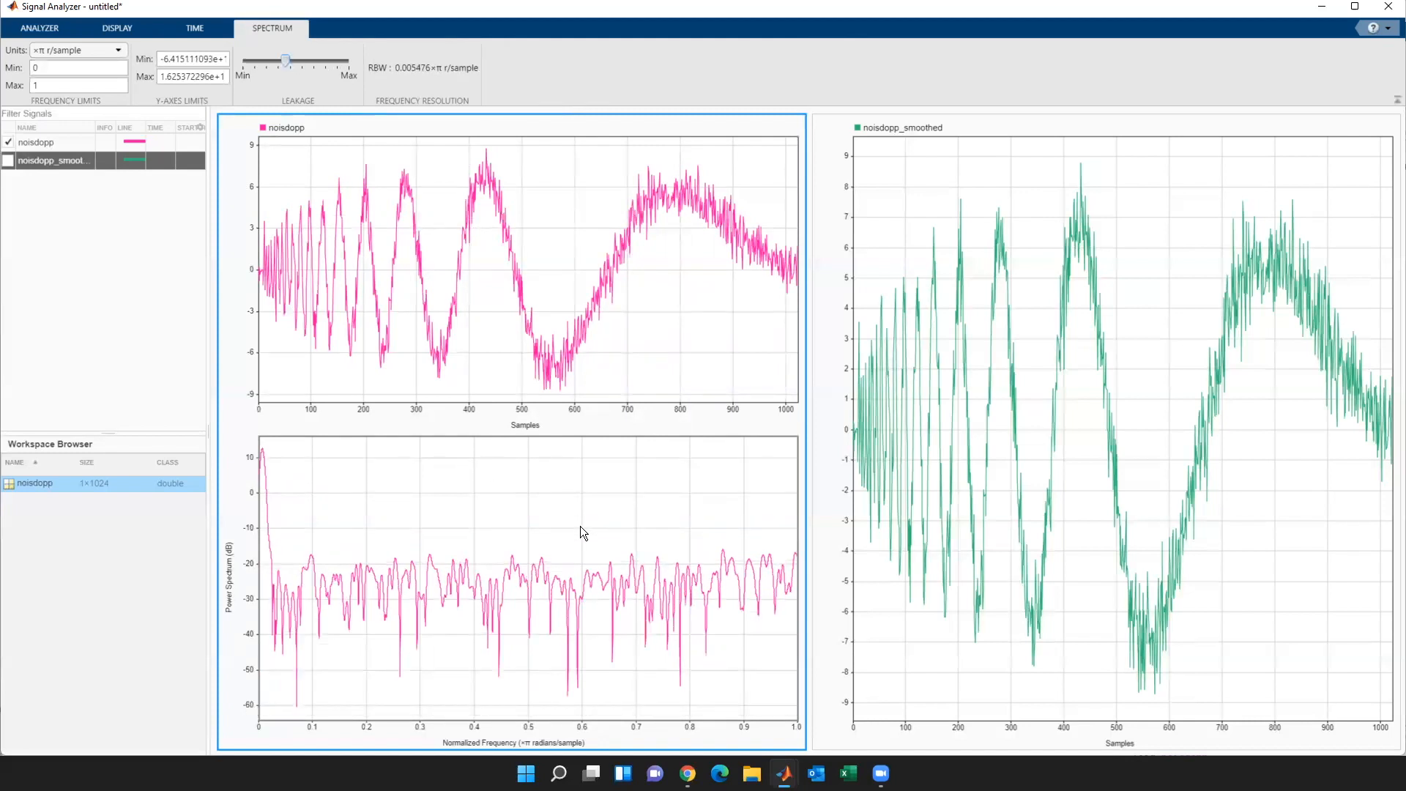
# - Add a frequency spectrum view to the noisdopp_smoothed display
pyautogui.click(1147, 379)
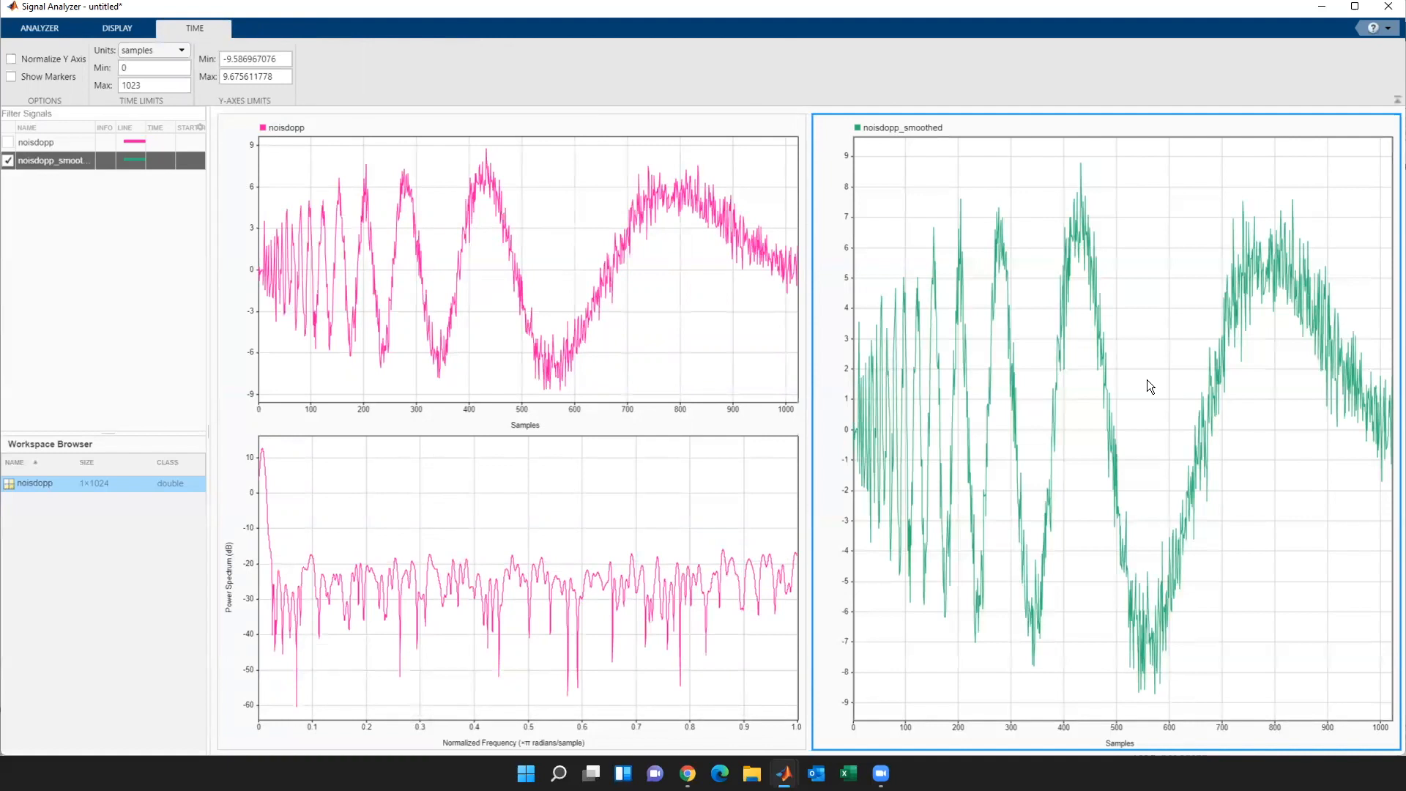
pyautogui.click(42, 28)
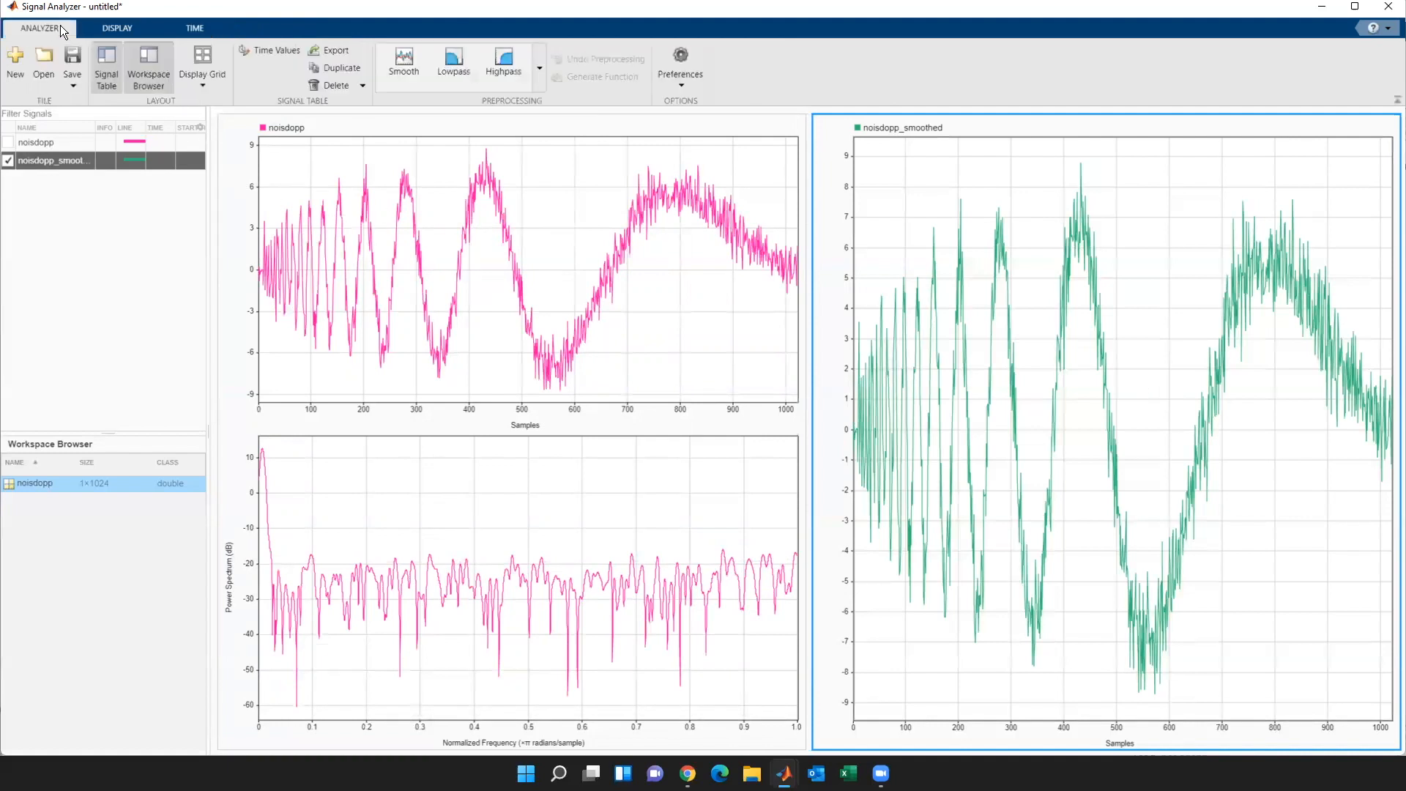
pyautogui.click(102, 26)
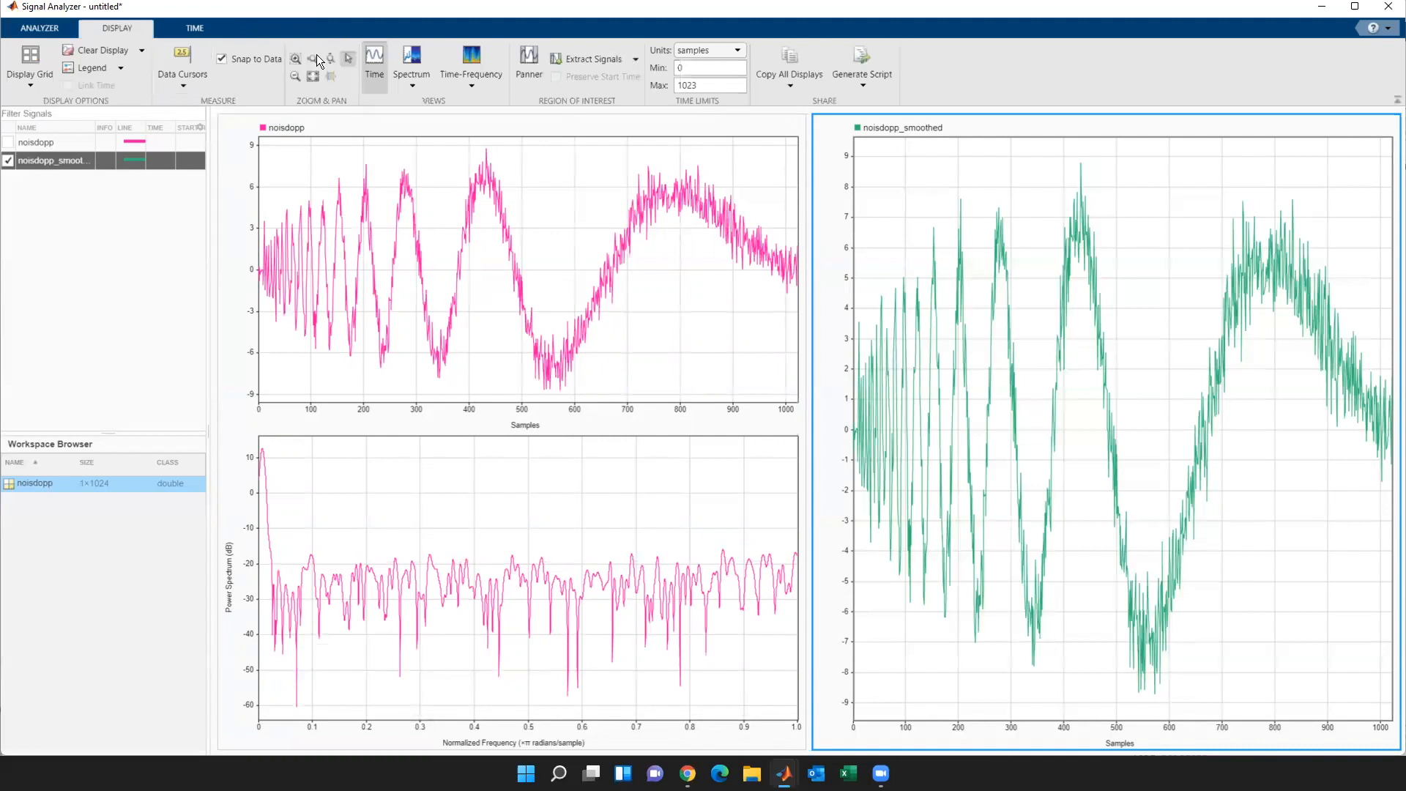
pyautogui.click(403, 84)
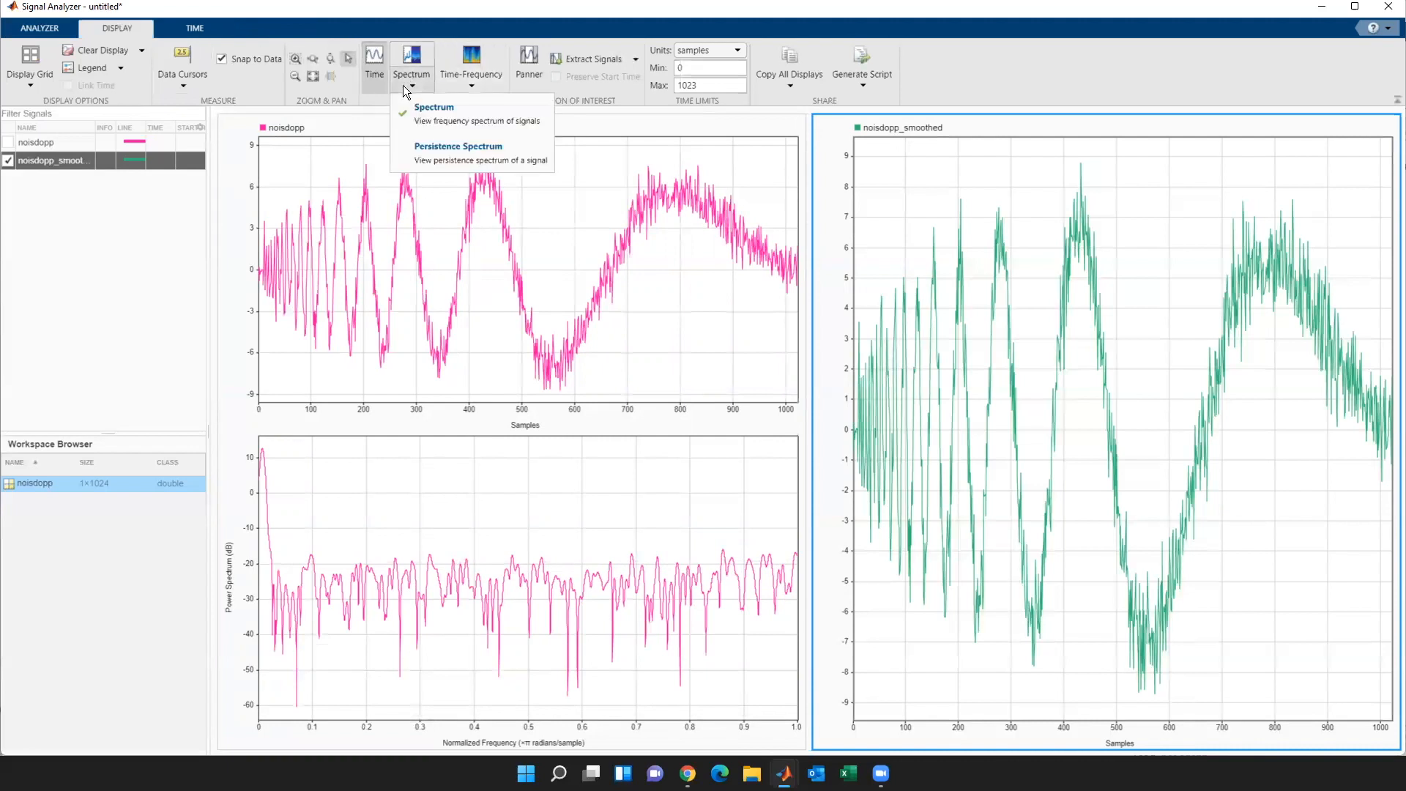
pyautogui.click(436, 104)
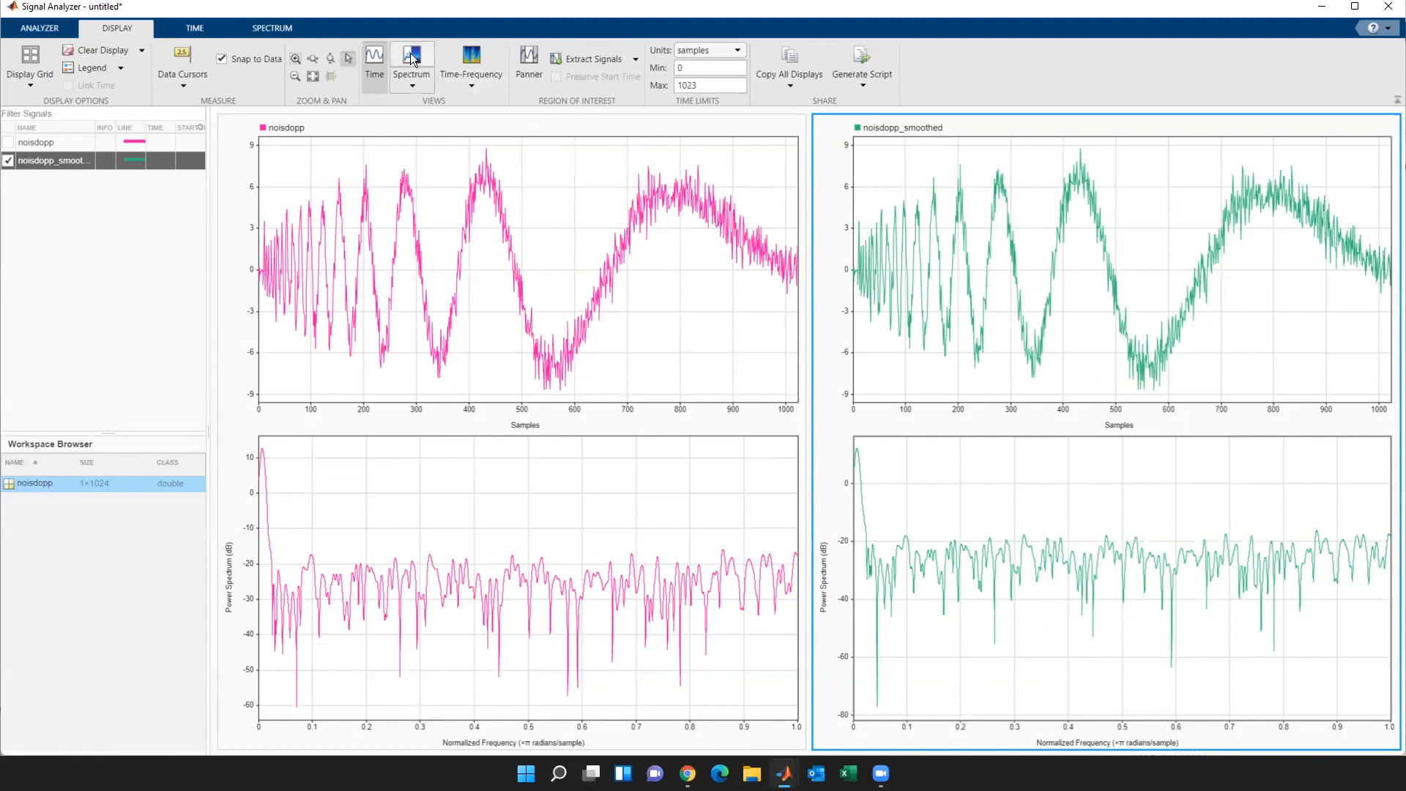
# - Remove the spectrum views from both displays, leaving only the time plots
pyautogui.click(429, 78)
pyautogui.click(458, 212)
pyautogui.click(412, 63)
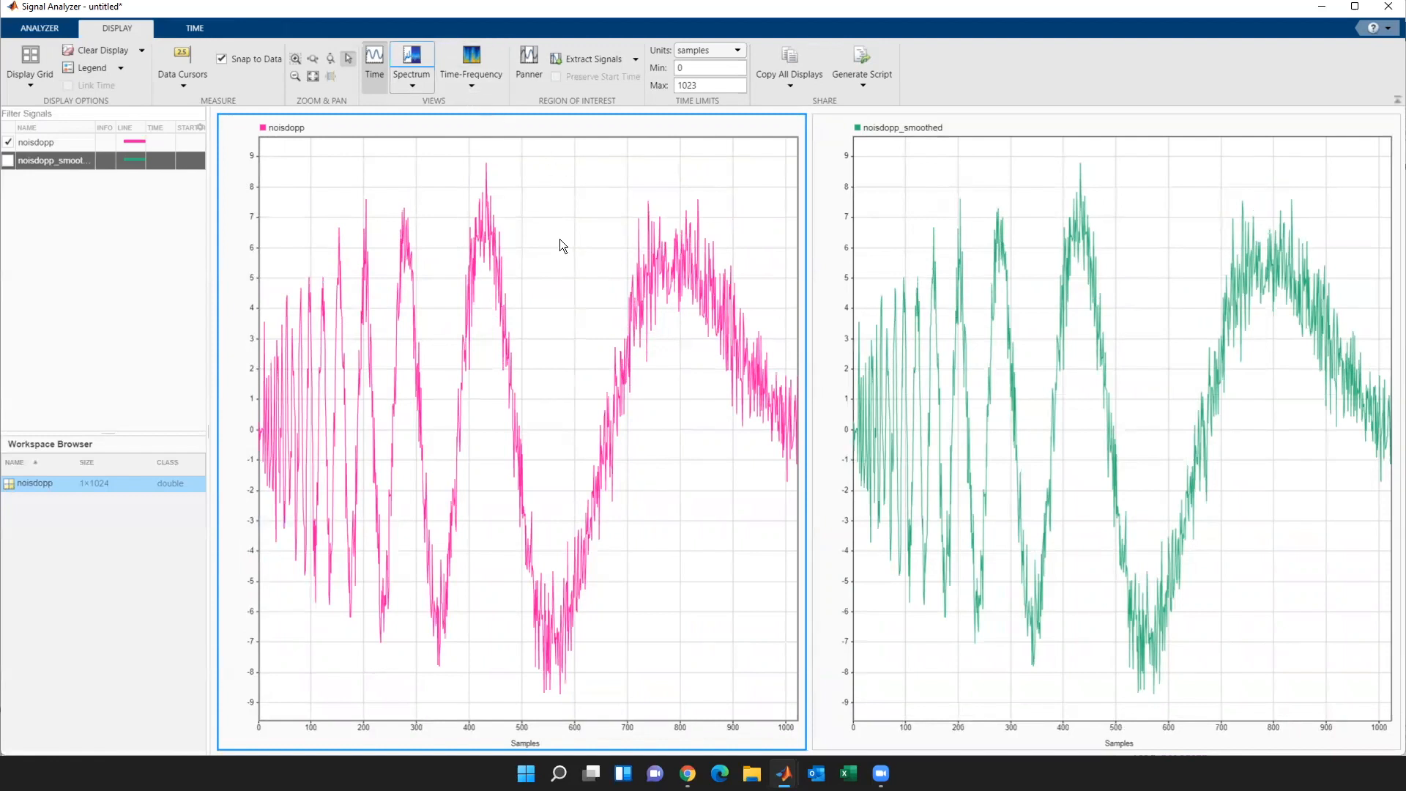
# - Show the scalogram view for both noisdopp and noisdopp_smoothed, and open the scalogram settings of the second display
pyautogui.click(477, 87)
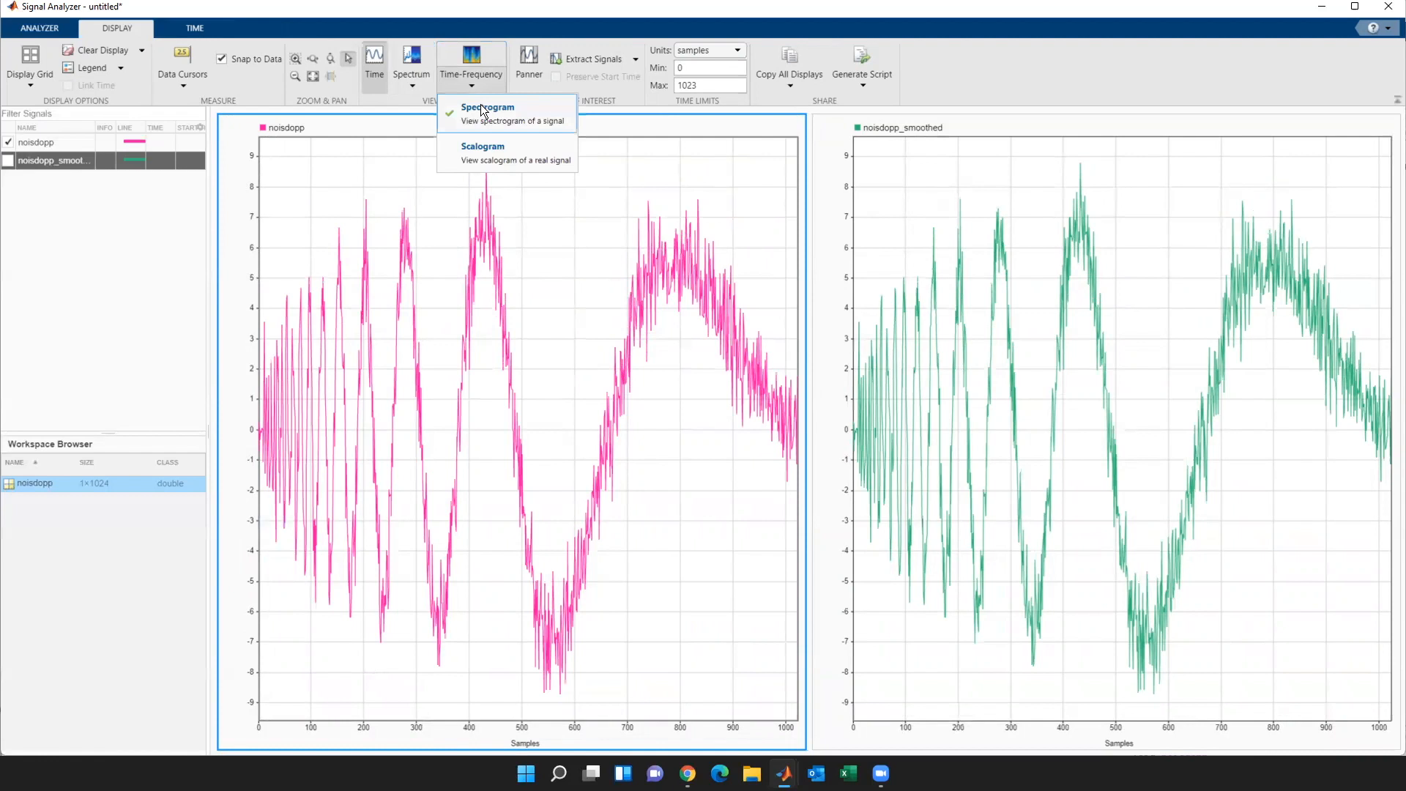
pyautogui.click(487, 146)
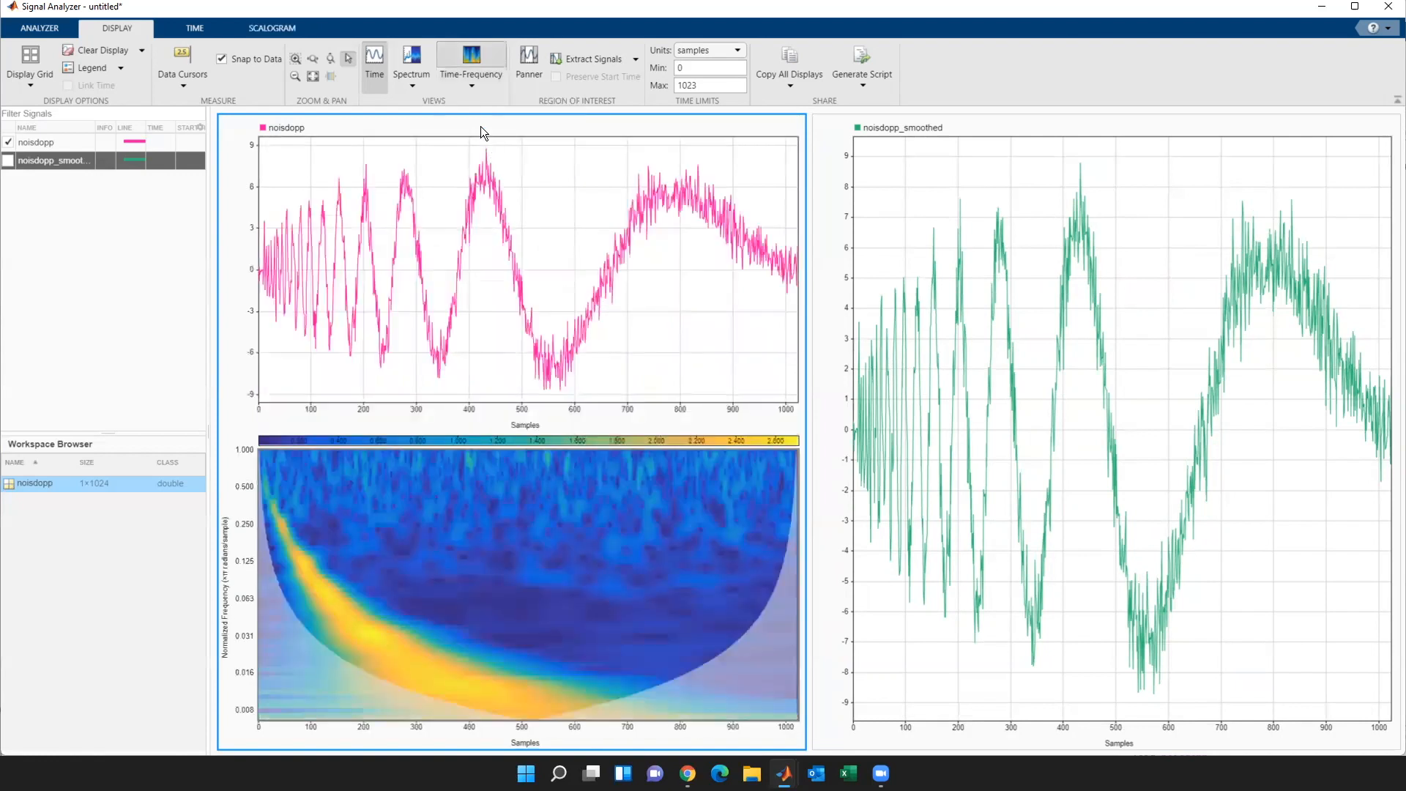
pyautogui.click(1003, 294)
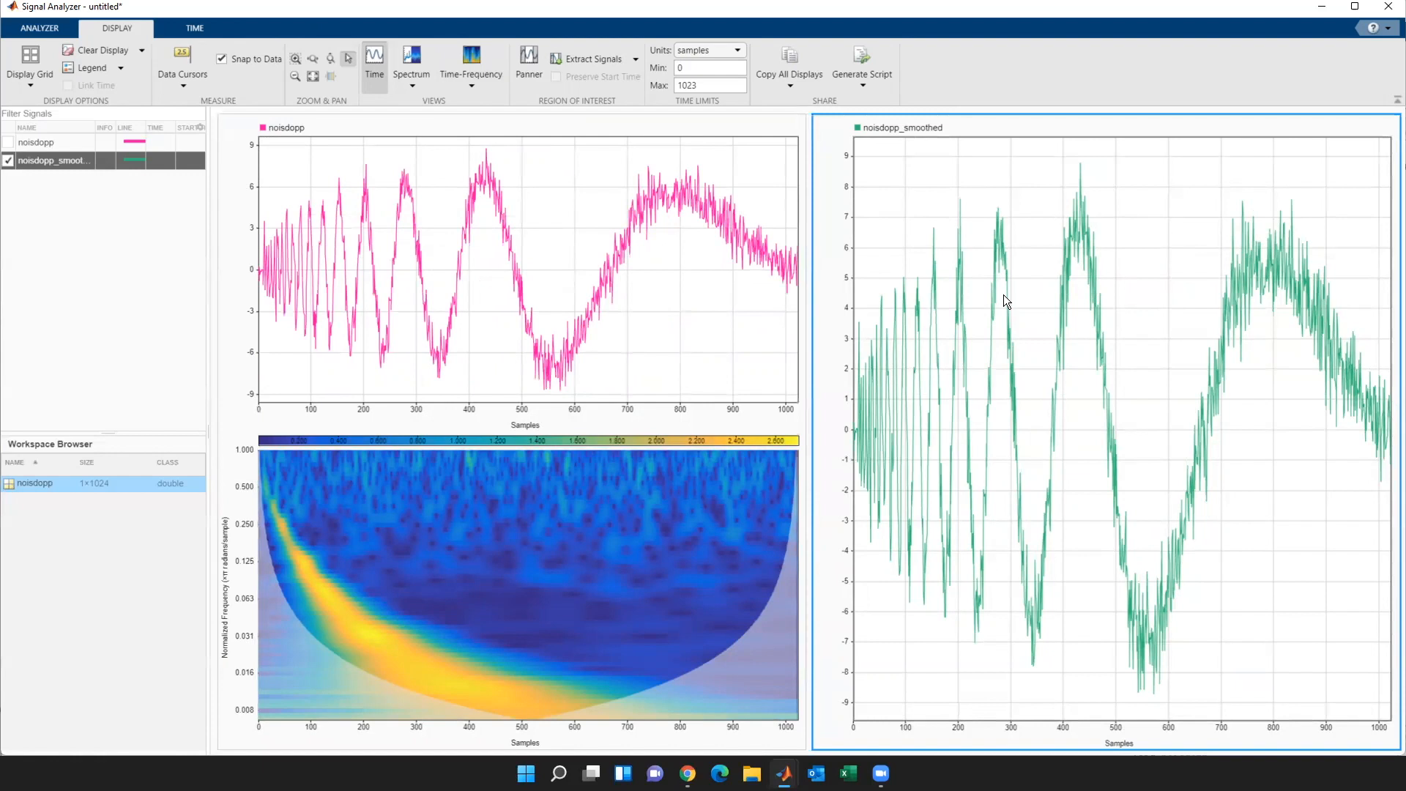
pyautogui.click(476, 91)
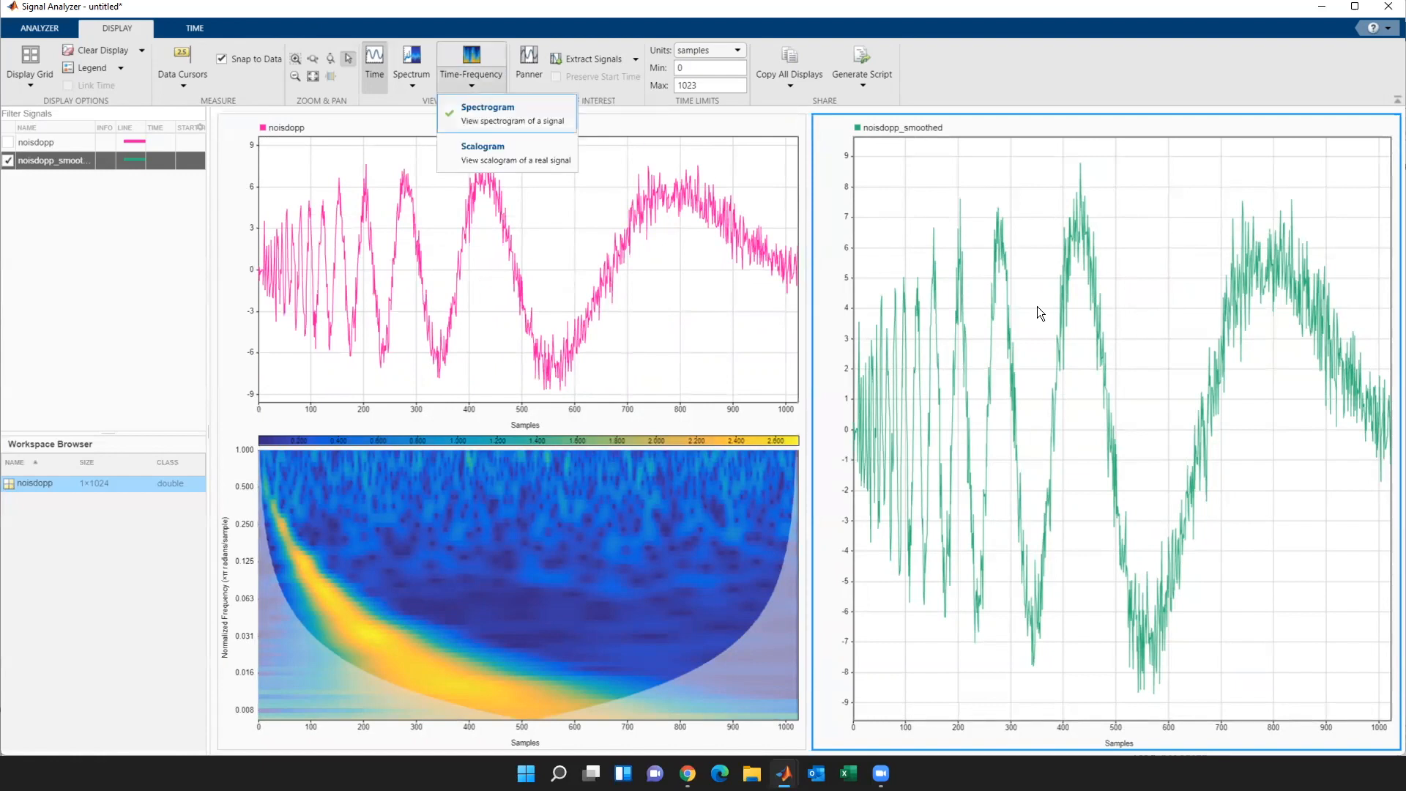
pyautogui.click(521, 160)
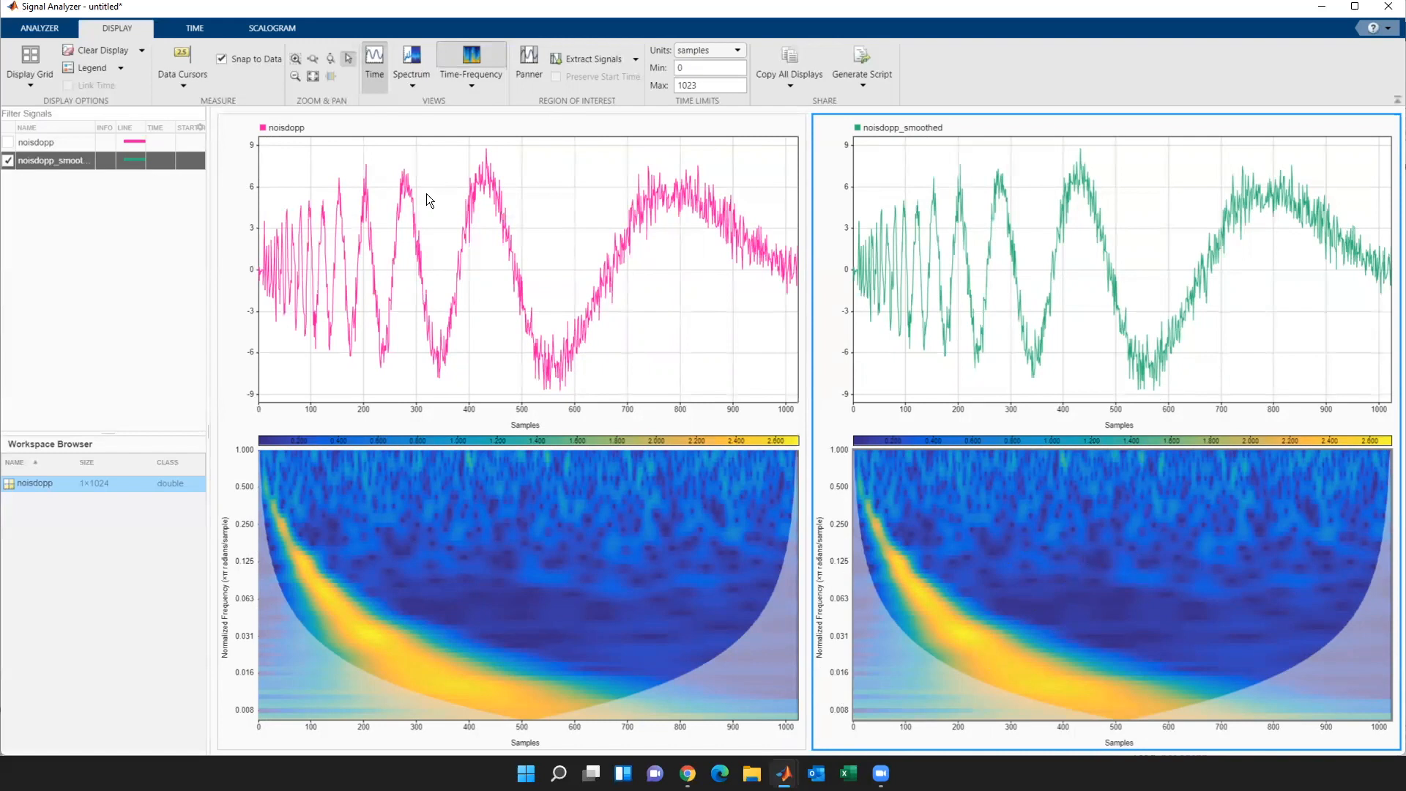
pyautogui.click(262, 29)
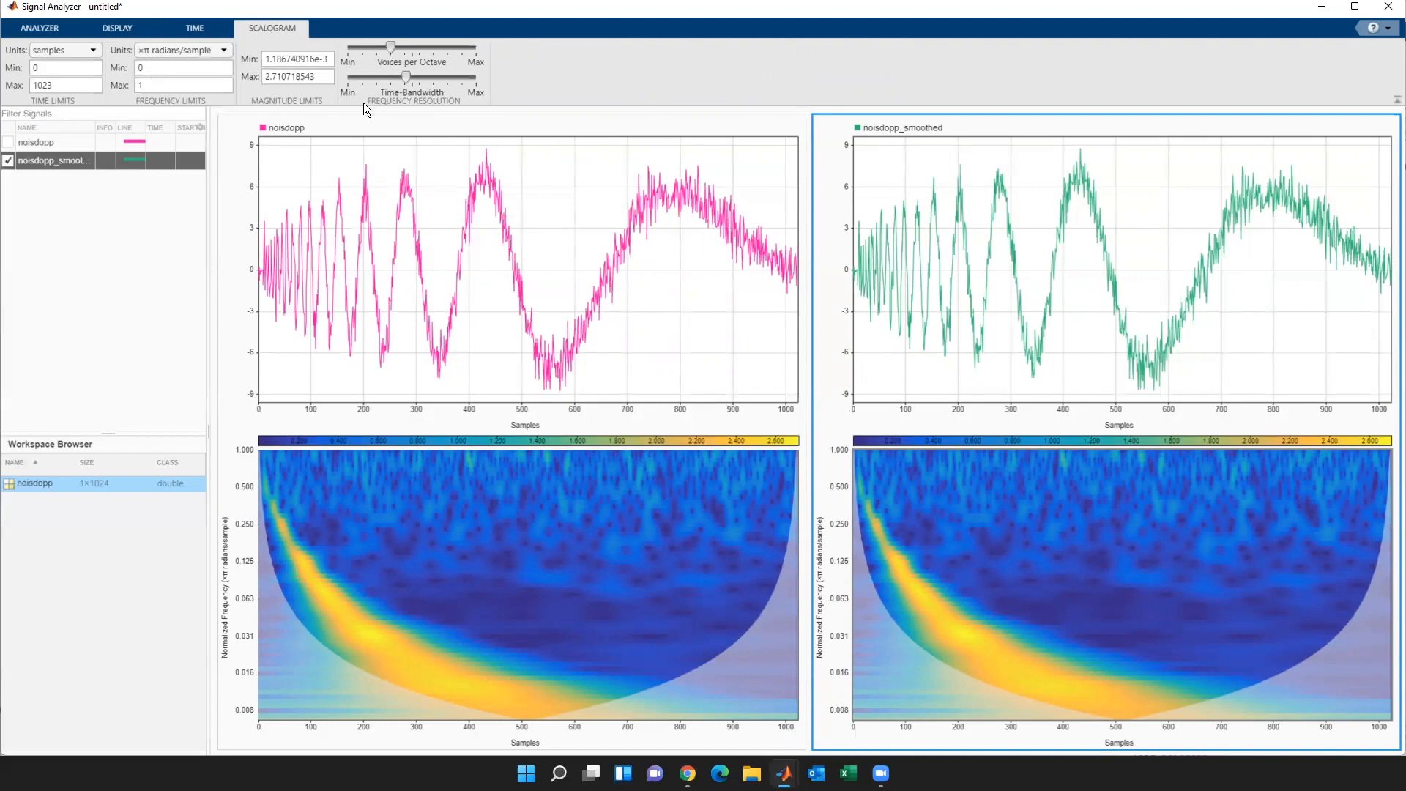
# - Increase the scalogram's voices per octave and time-bandwidth for the noisdopp_smoothed display, then for the noisdopp display
pyautogui.moveTo(390, 47); pyautogui.dragTo(419, 78)
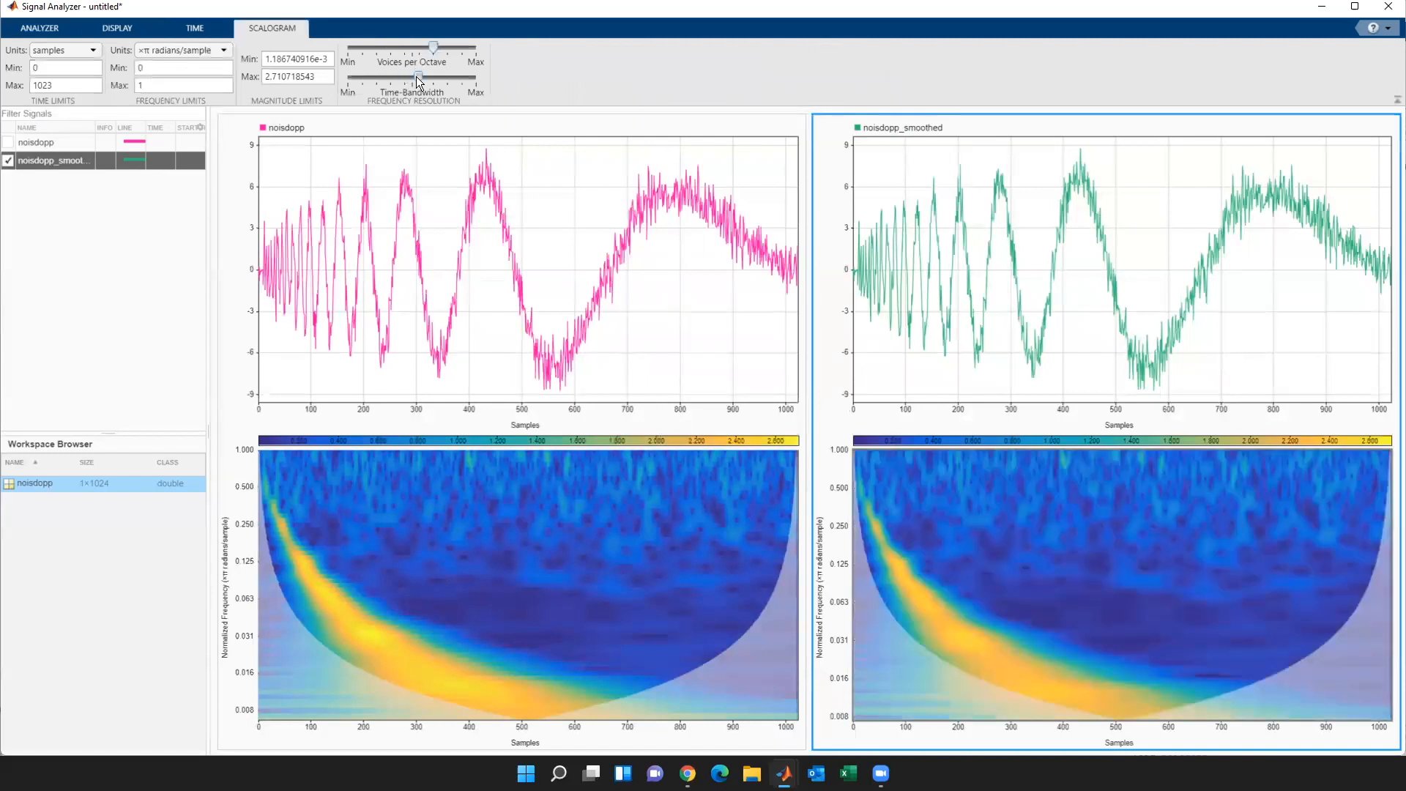
pyautogui.click(531, 461)
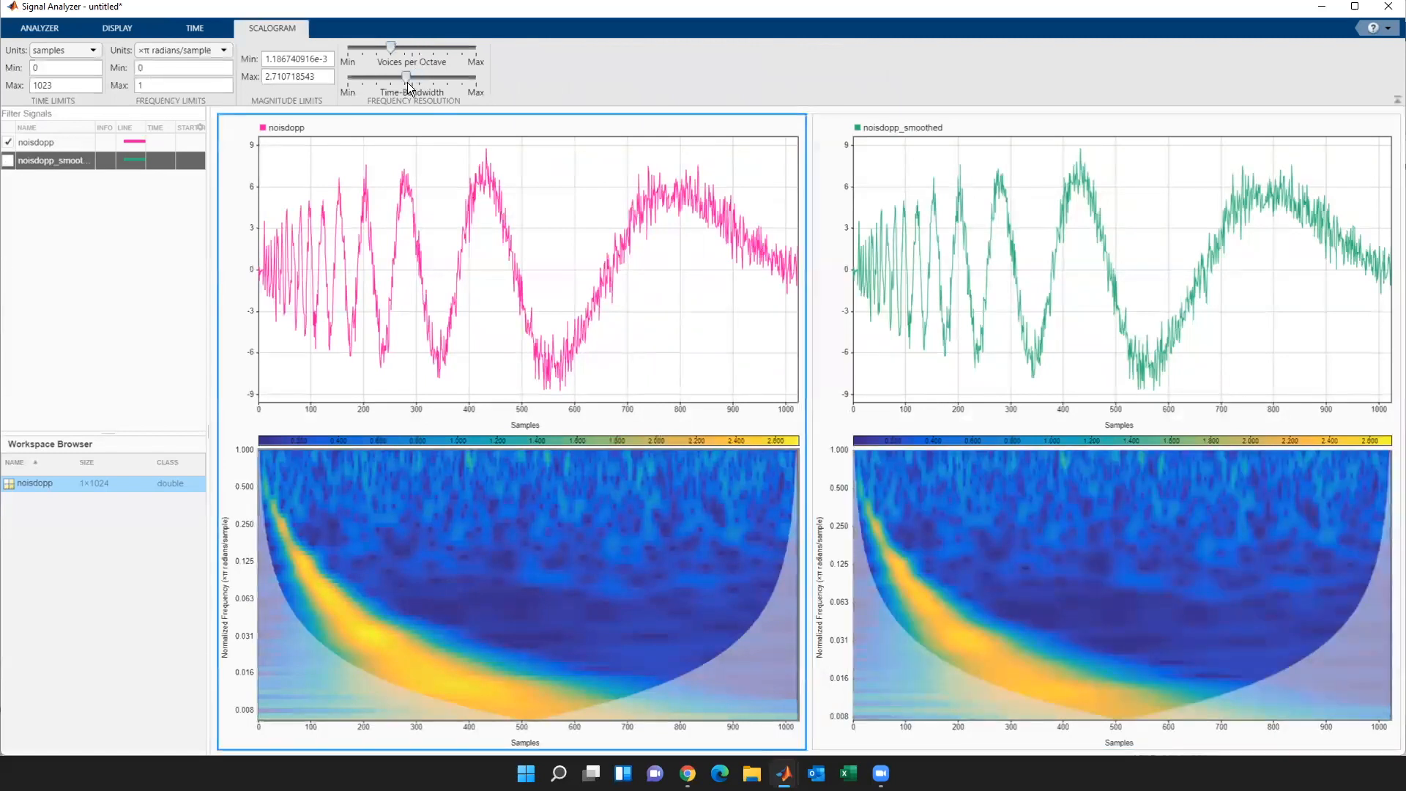
pyautogui.moveTo(392, 48); pyautogui.dragTo(409, 59)
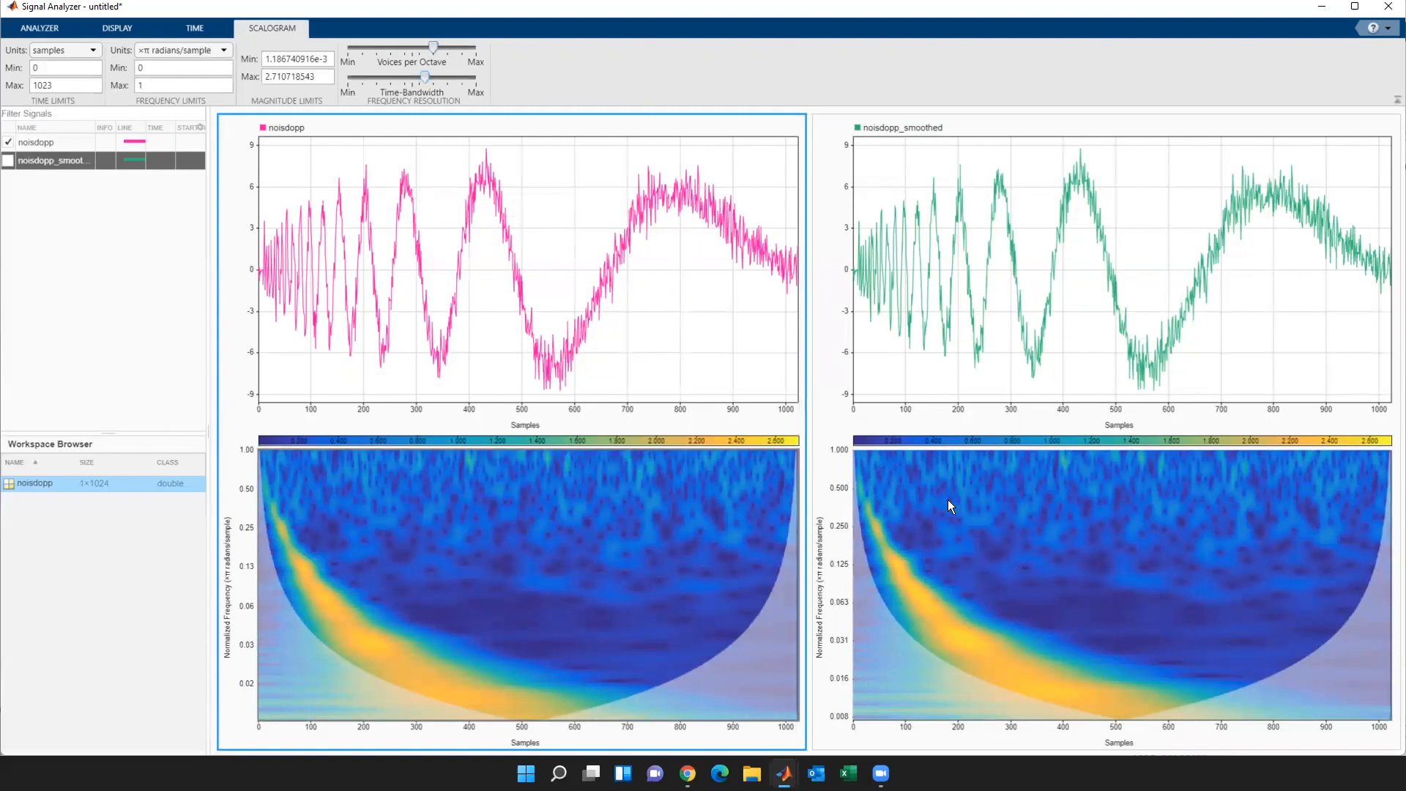
# - Denoise noisdopp_smoothed with the default wavelet settings (sym 4, Bayes, Median rule, level-independent), overwriting the signal
pyautogui.click(125, 27)
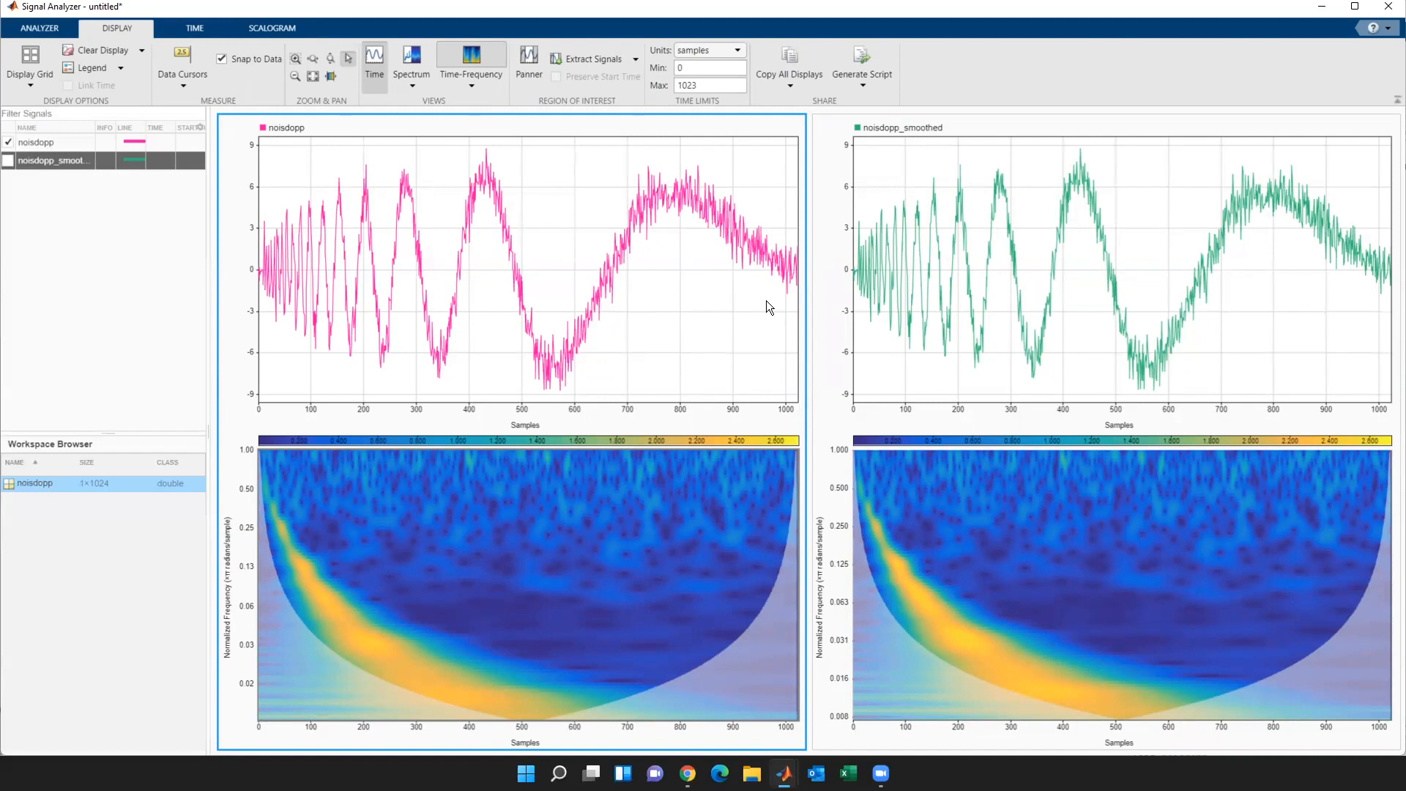
pyautogui.click(1071, 275)
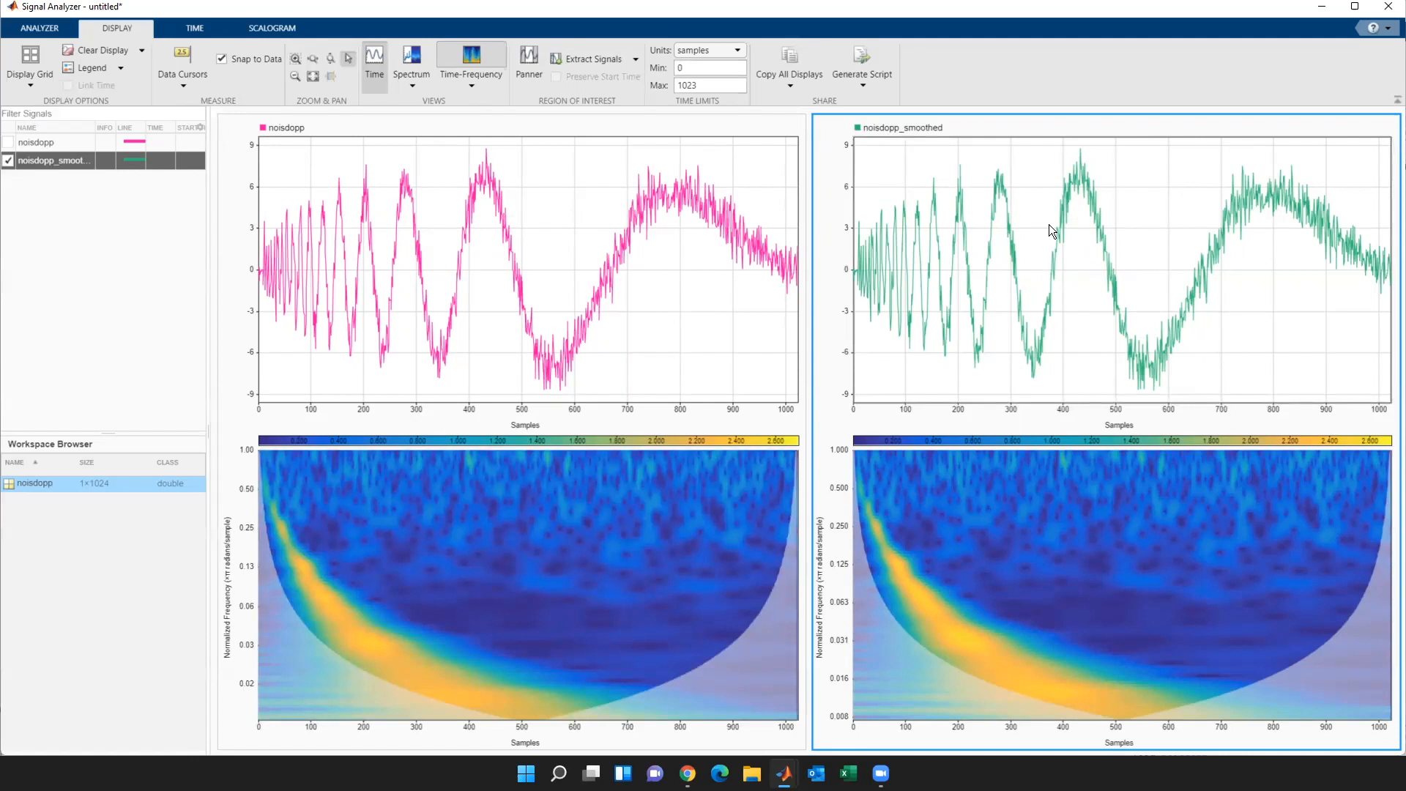
pyautogui.click(32, 29)
pyautogui.click(540, 73)
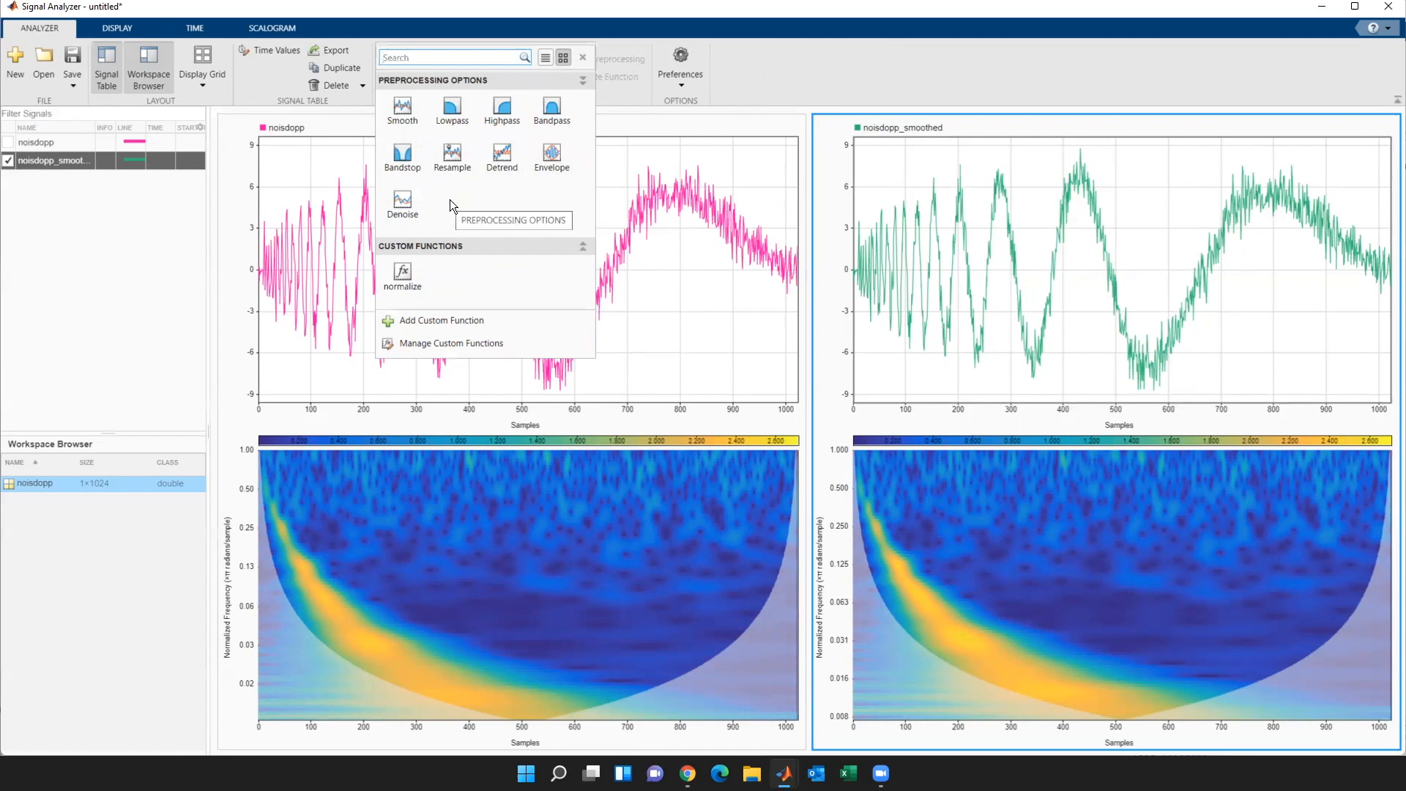
pyautogui.click(405, 203)
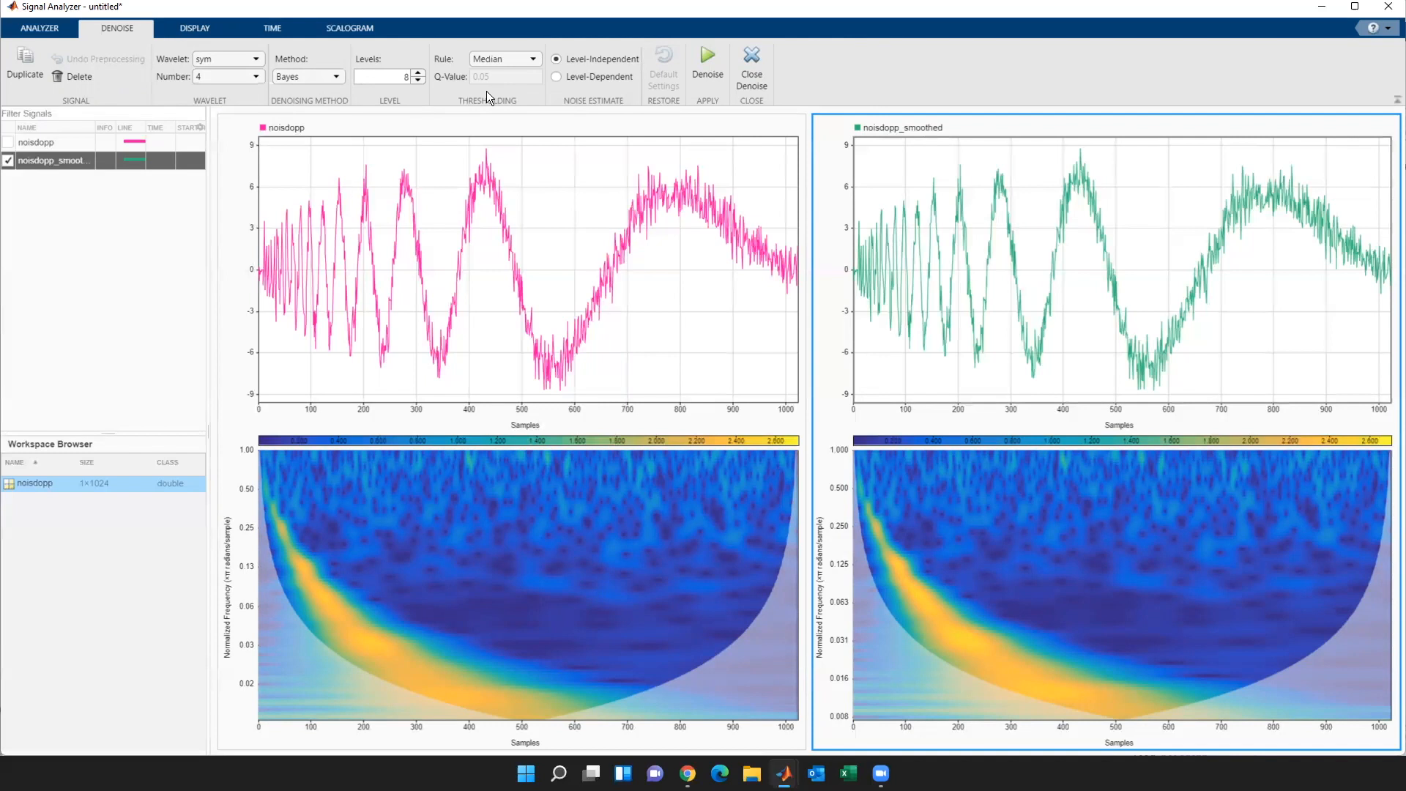
pyautogui.click(707, 59)
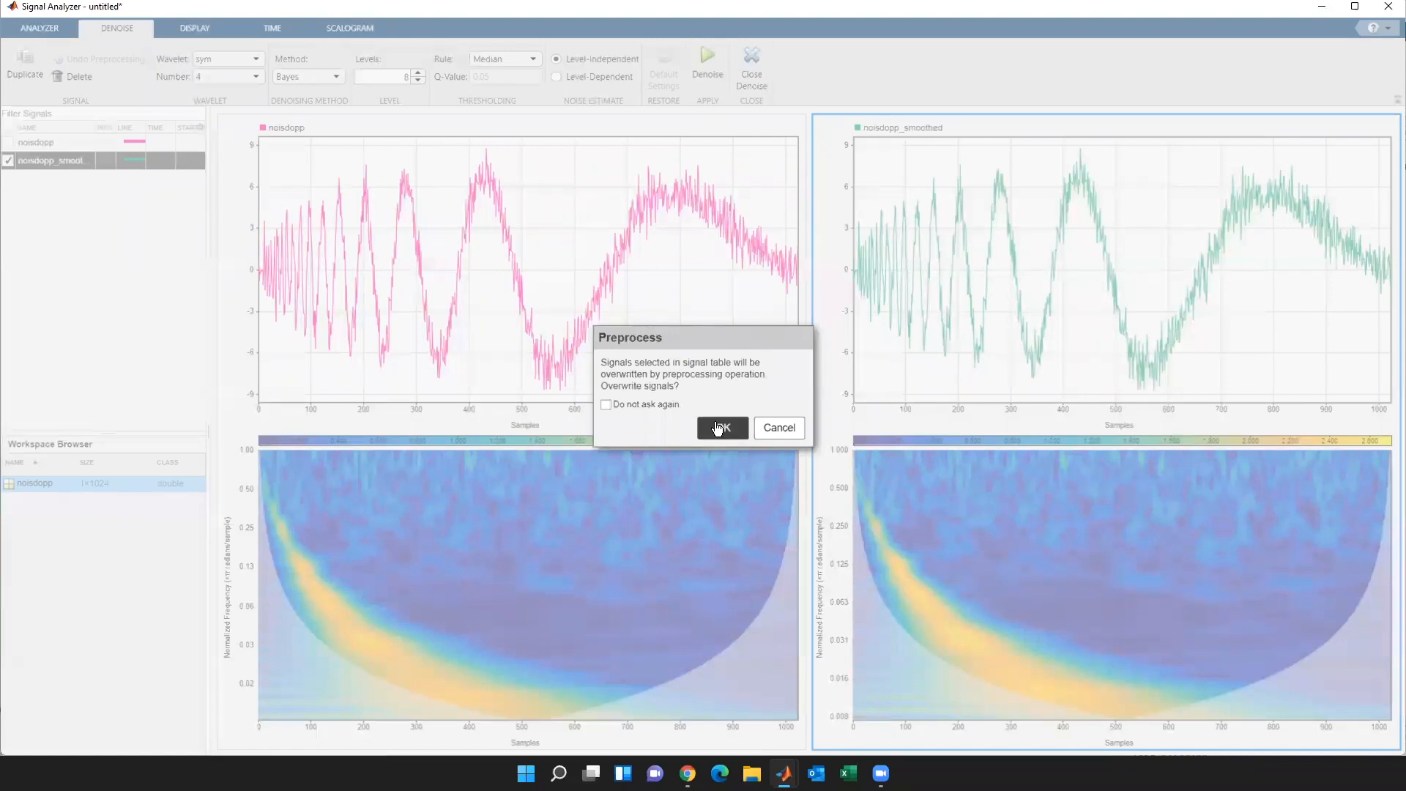
pyautogui.click(716, 426)
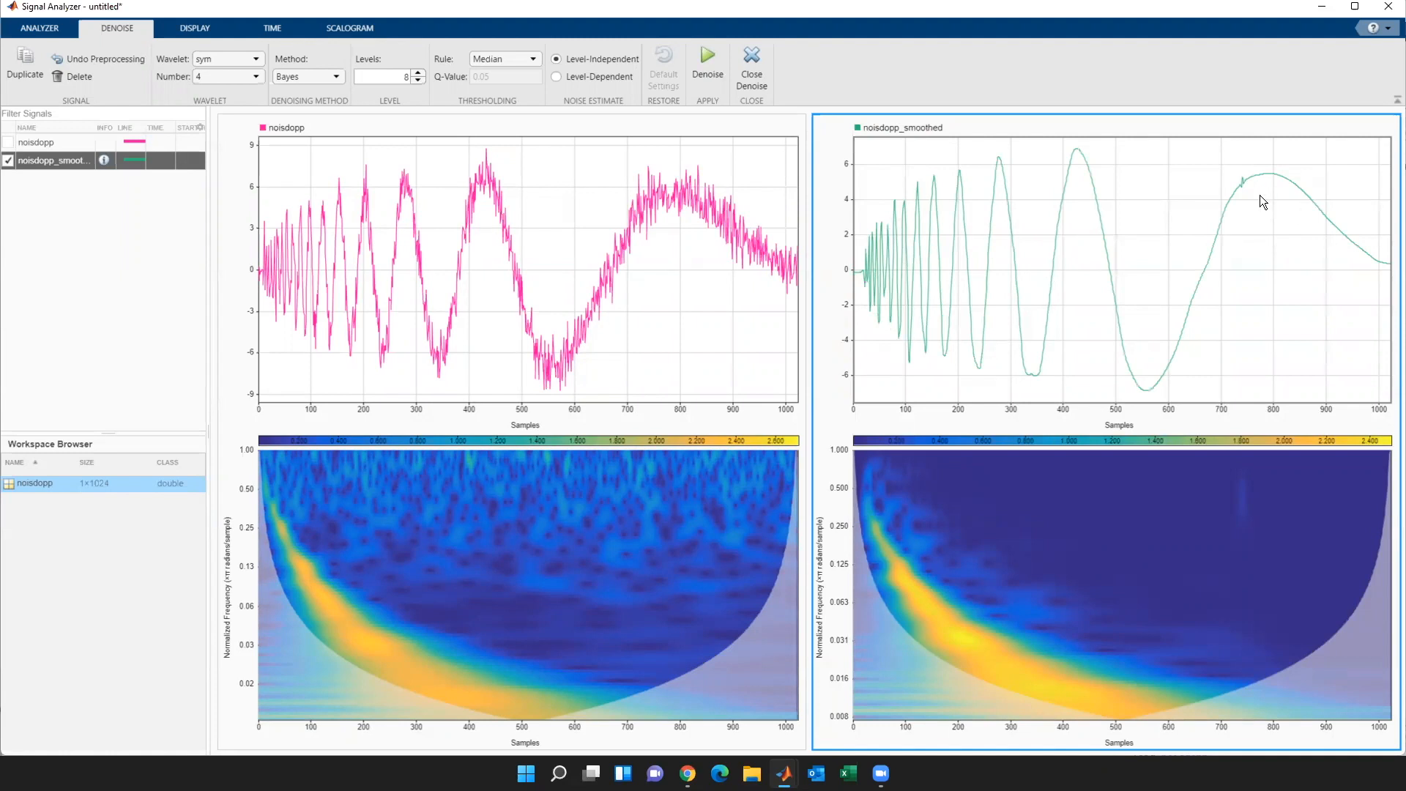
# - Zoom in on the small spike around sample 740 in the noisdopp_smoothed time plot
pyautogui.rightClick(1168, 174)
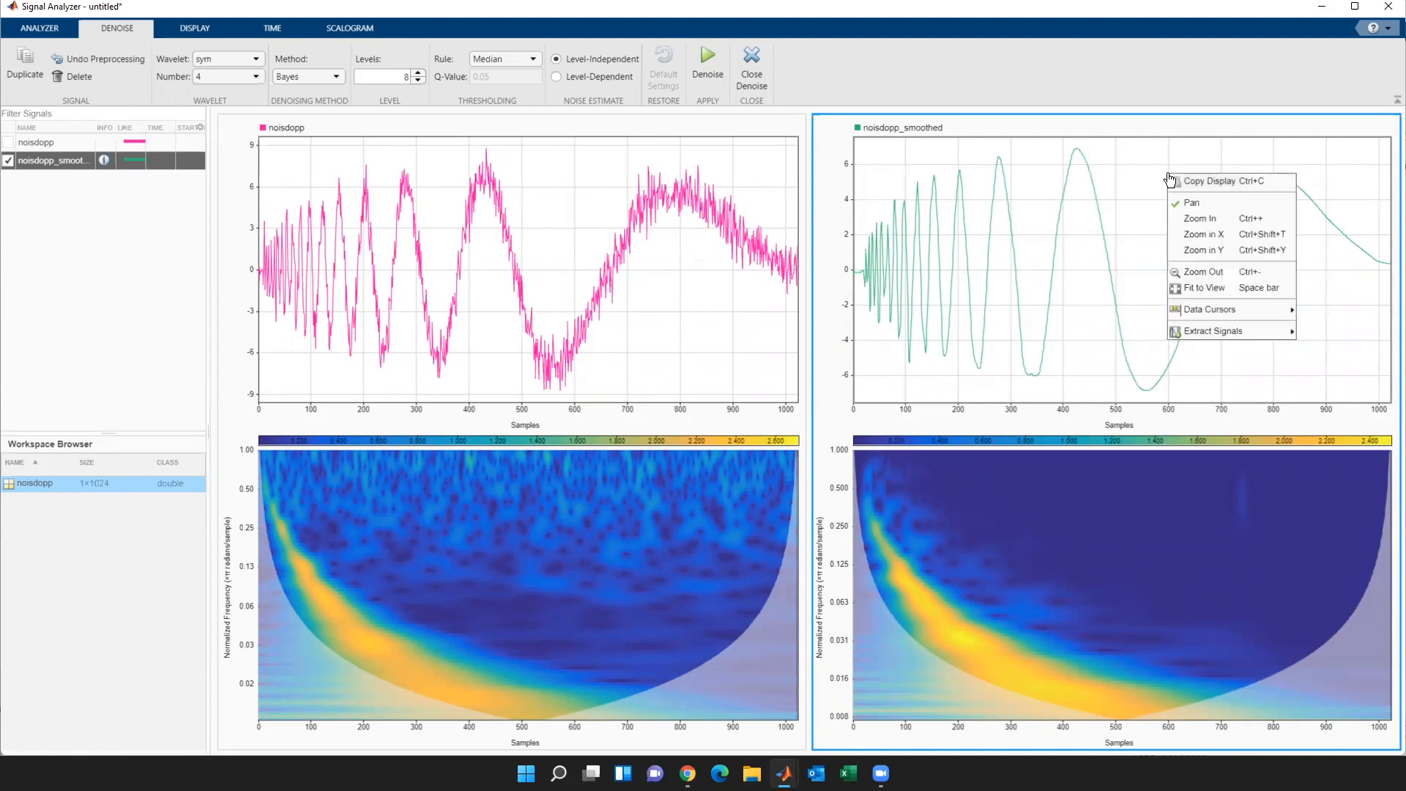
pyautogui.click(1211, 226)
pyautogui.moveTo(1231, 170); pyautogui.dragTo(1249, 192)
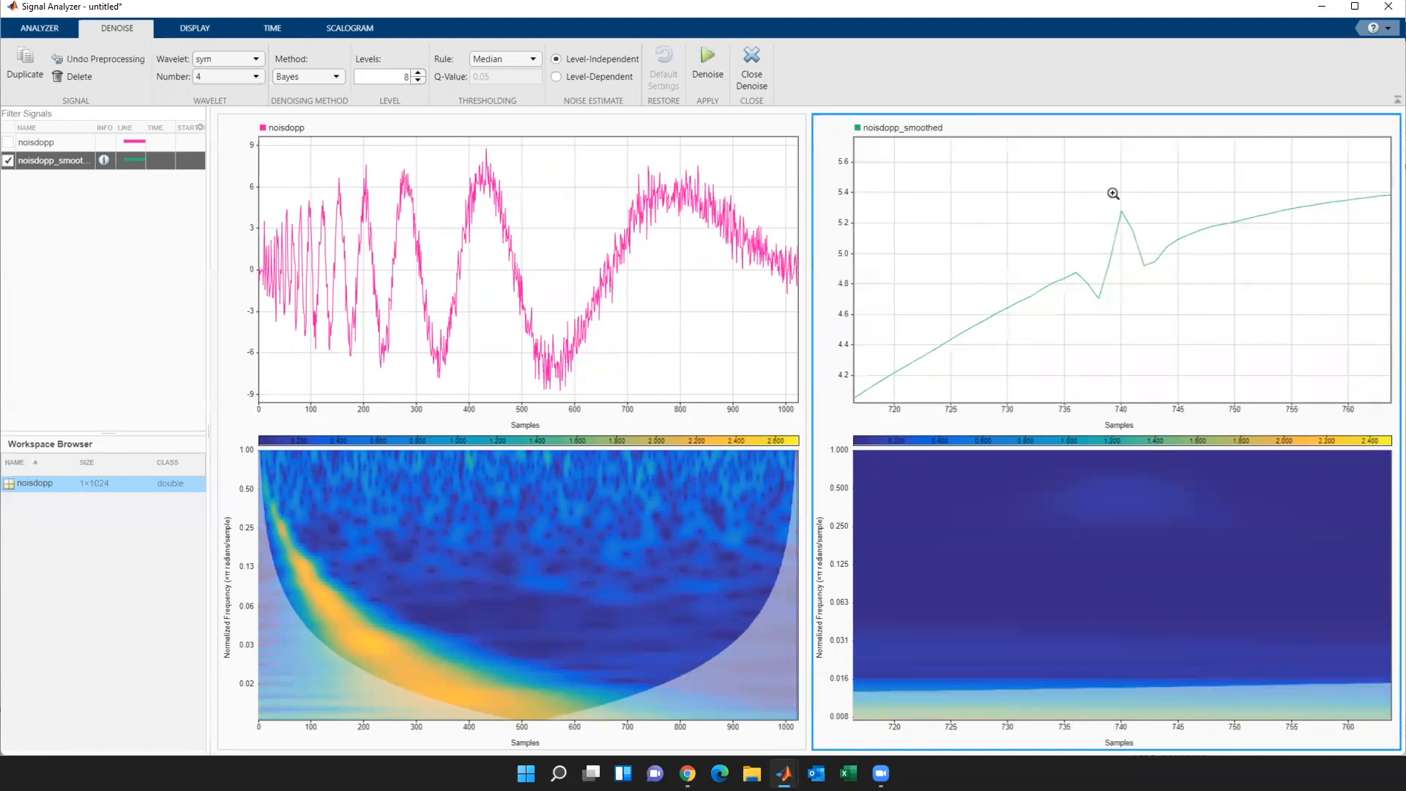
# - Denoise noisdopp_smoothed again with wavelet number 6 and the Mean threshold rule, overwriting it, and fit the whole signal in its display
pyautogui.click(252, 77)
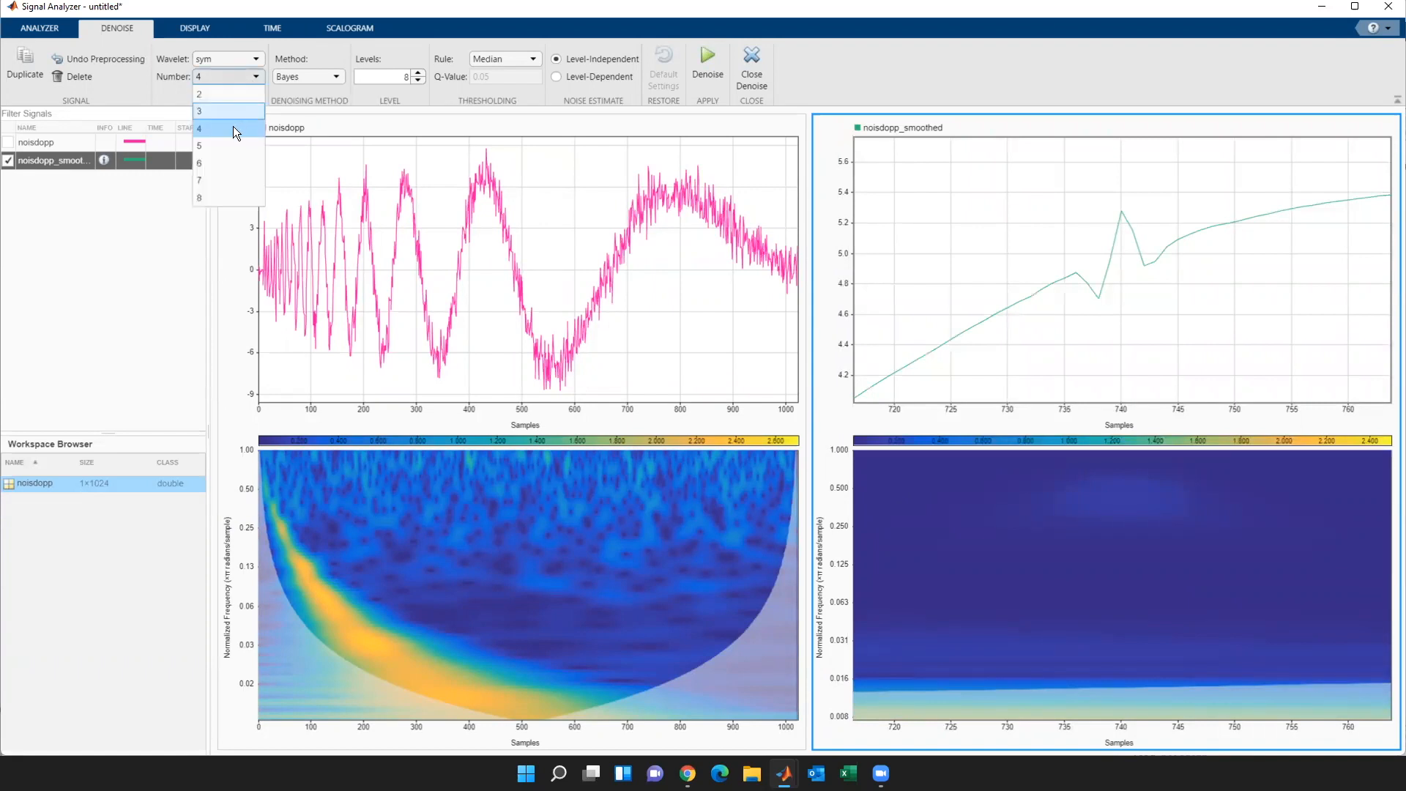
pyautogui.click(212, 163)
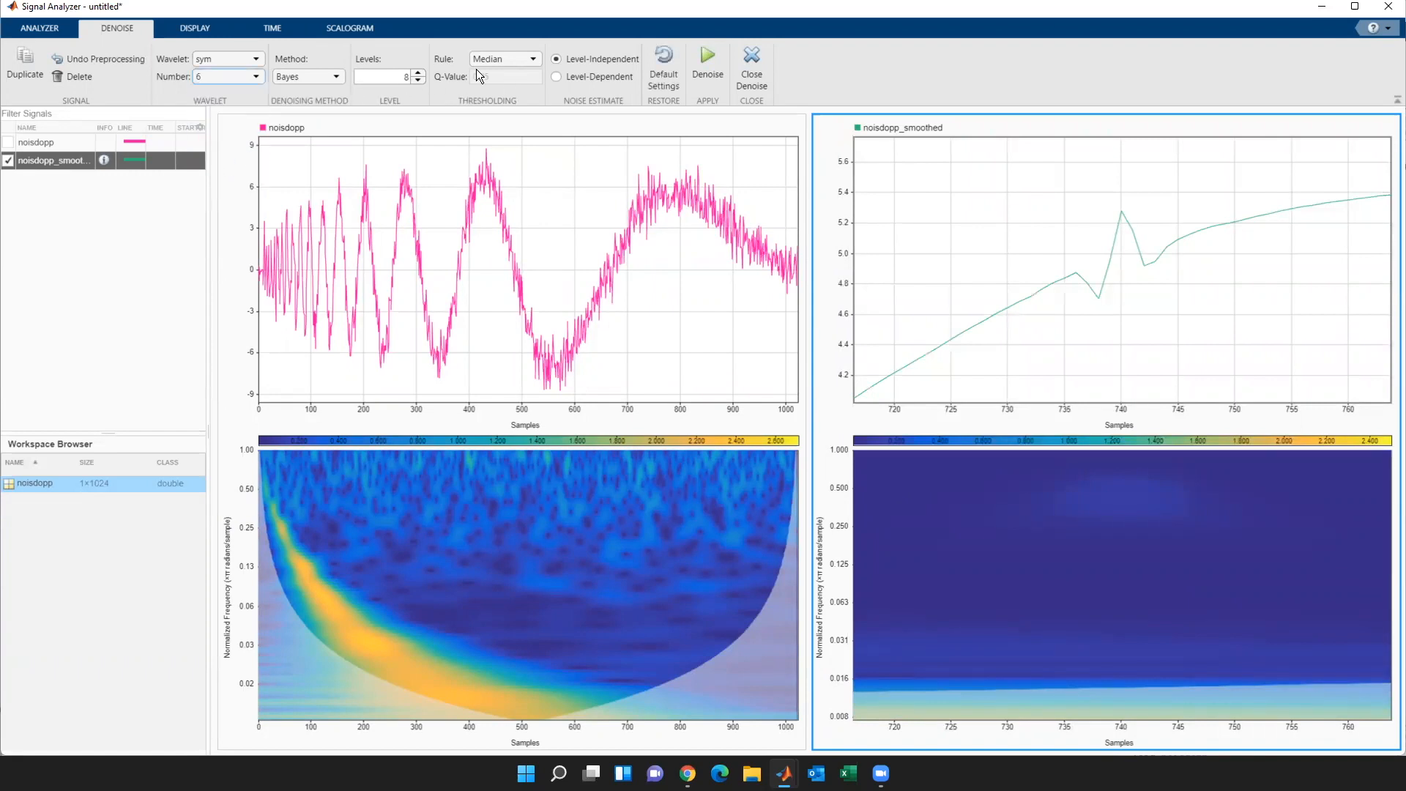
pyautogui.click(515, 58)
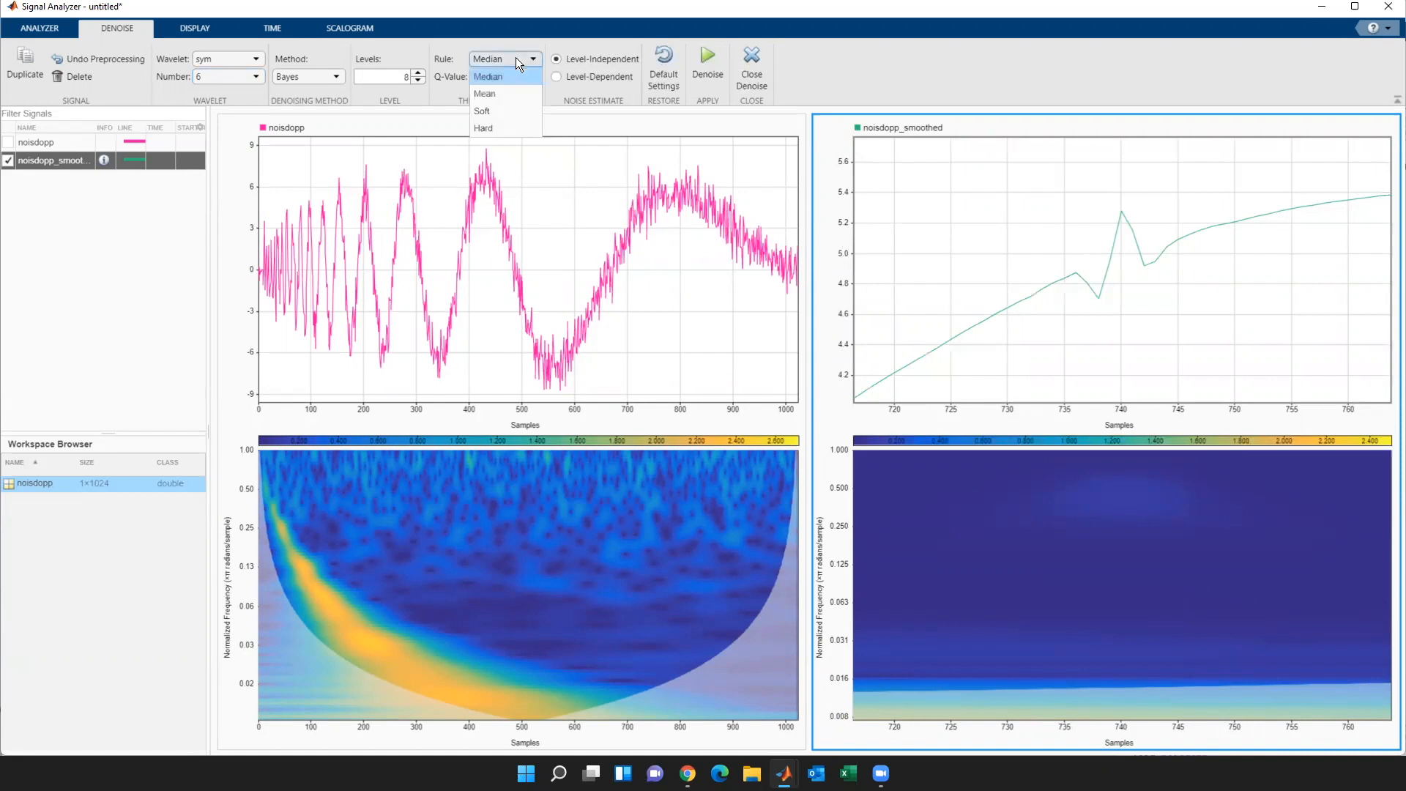
pyautogui.click(498, 94)
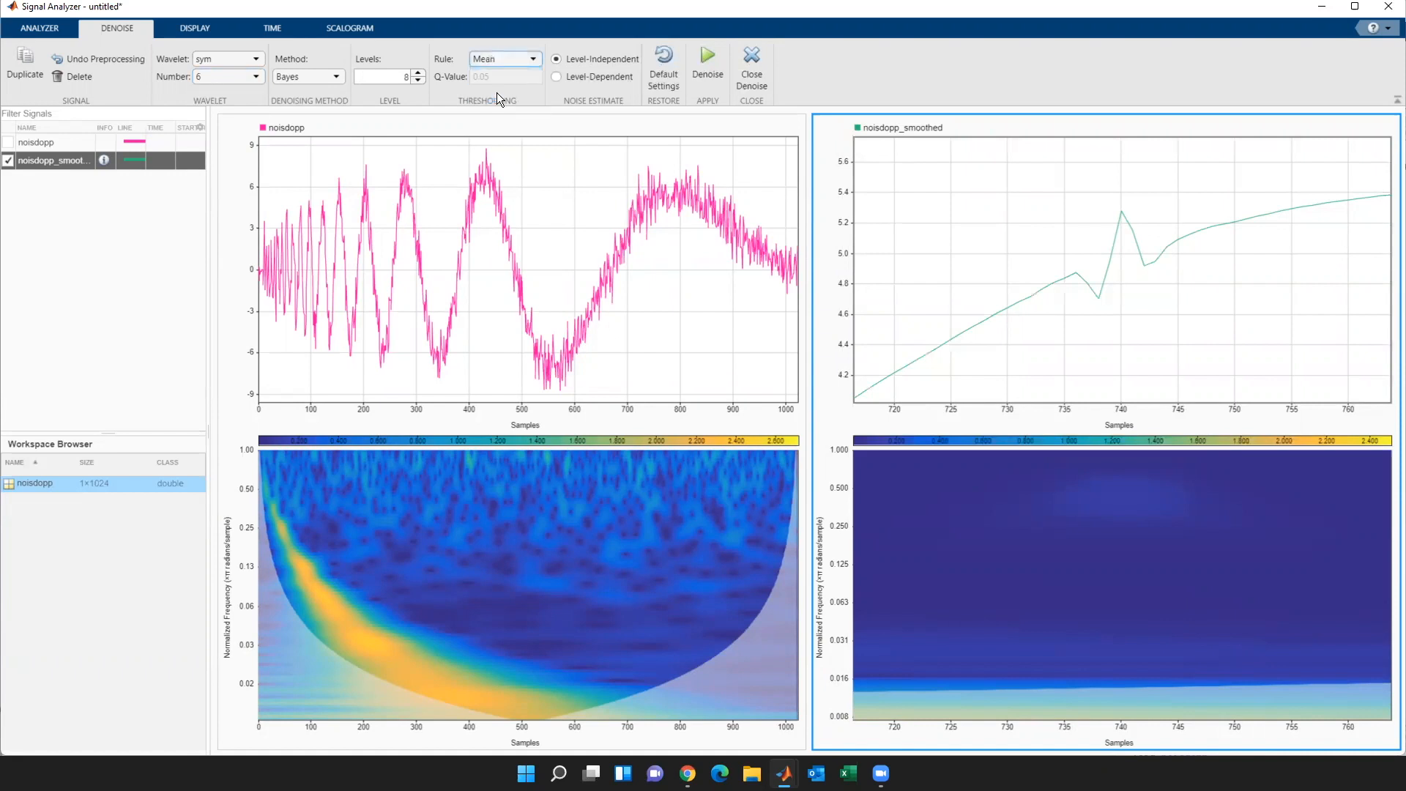
pyautogui.click(707, 59)
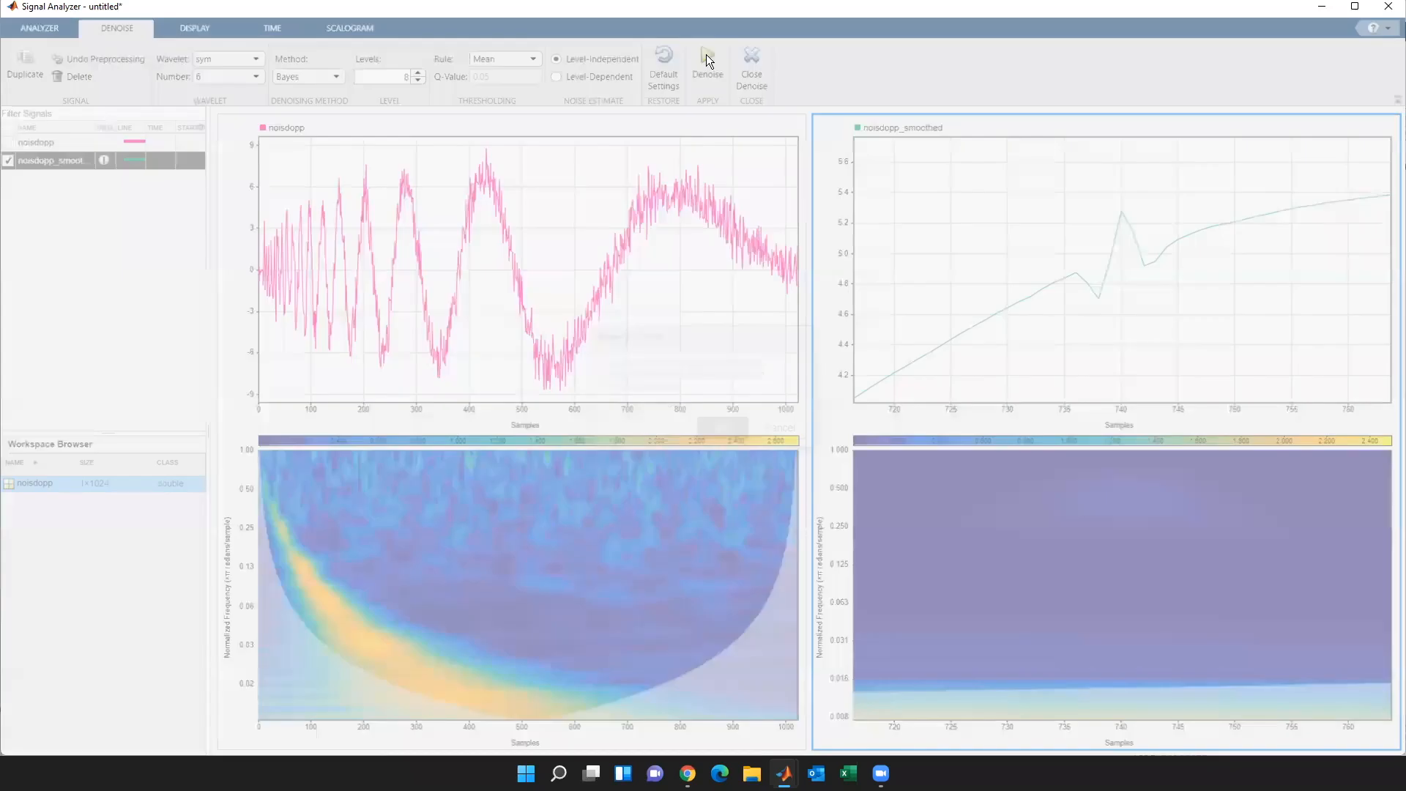
pyautogui.click(723, 427)
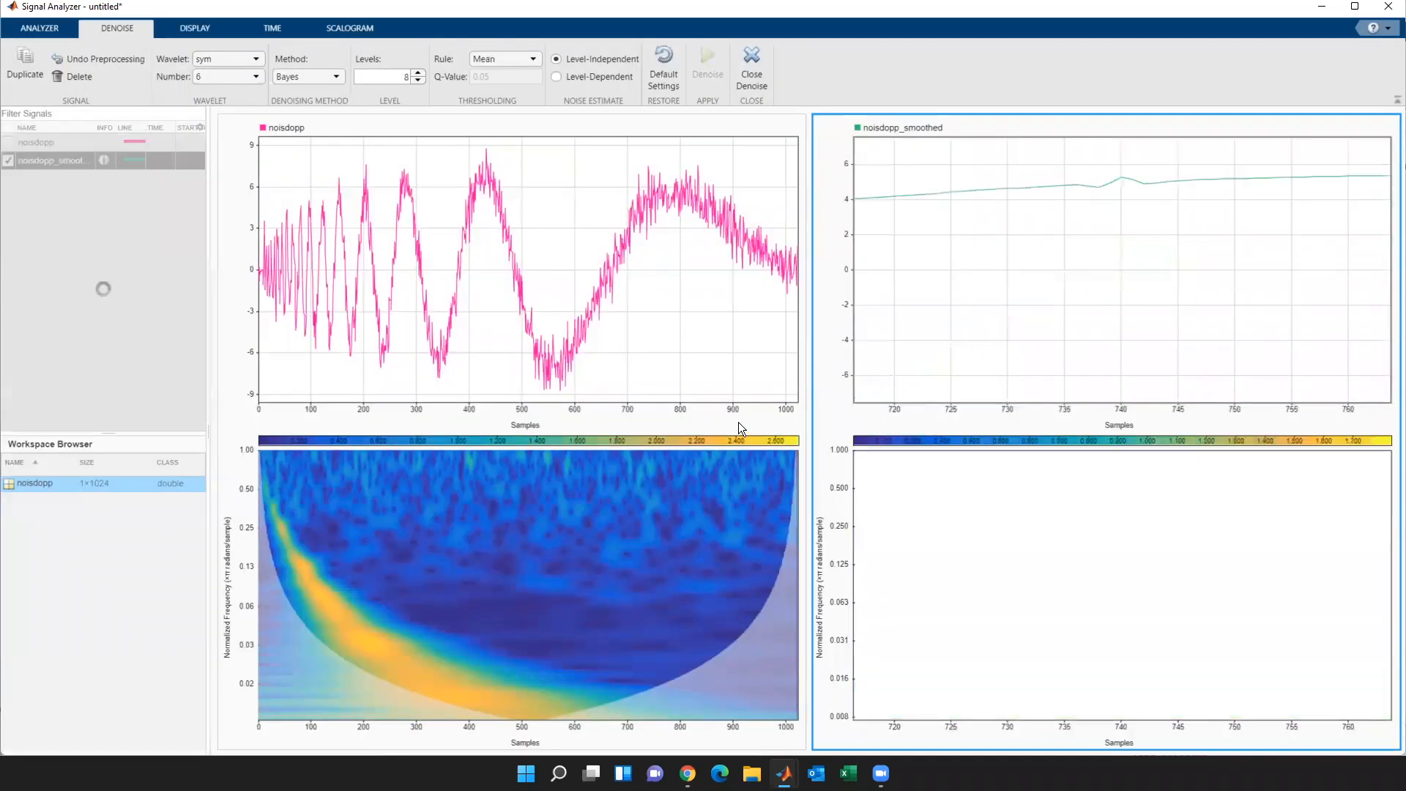
pyautogui.rightClick(1147, 229)
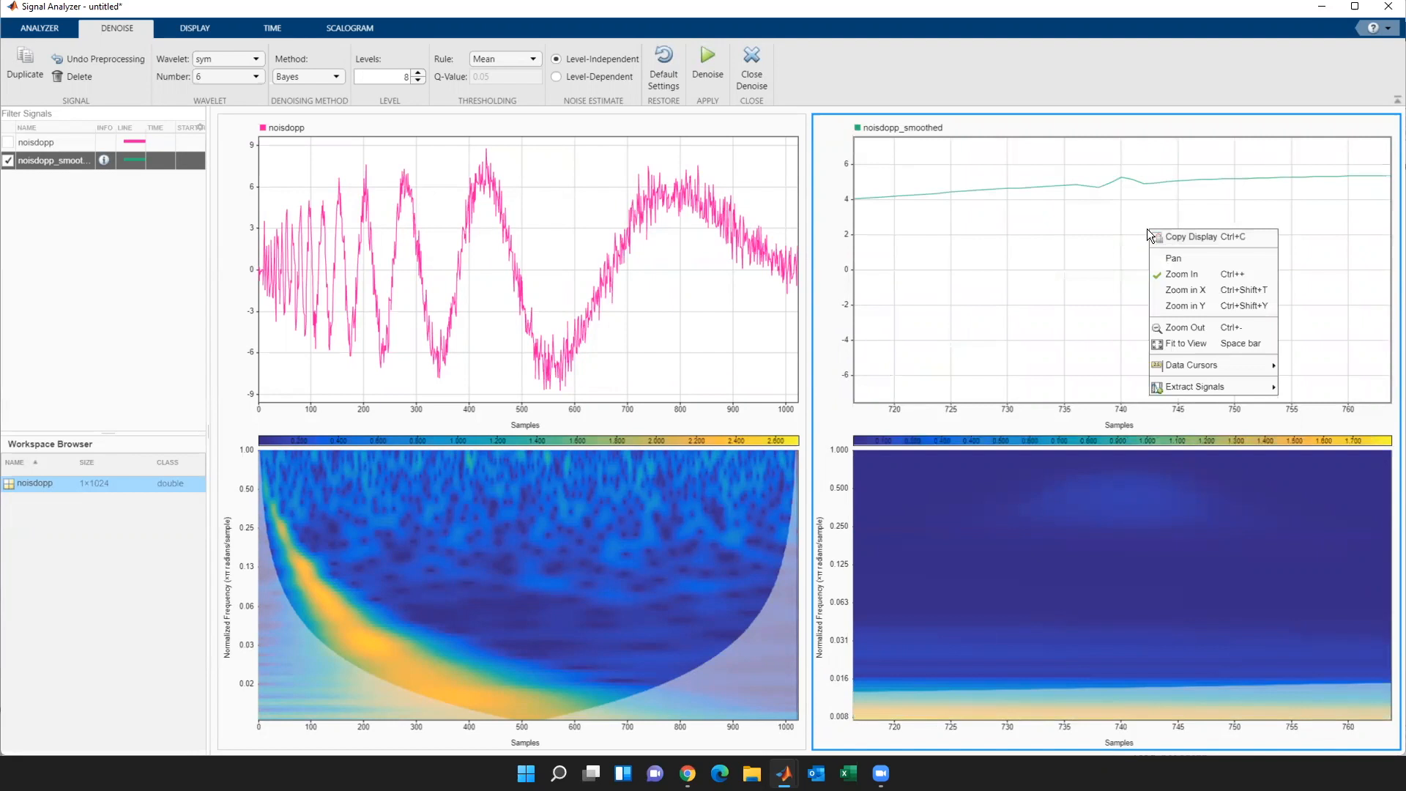
pyautogui.click(1194, 347)
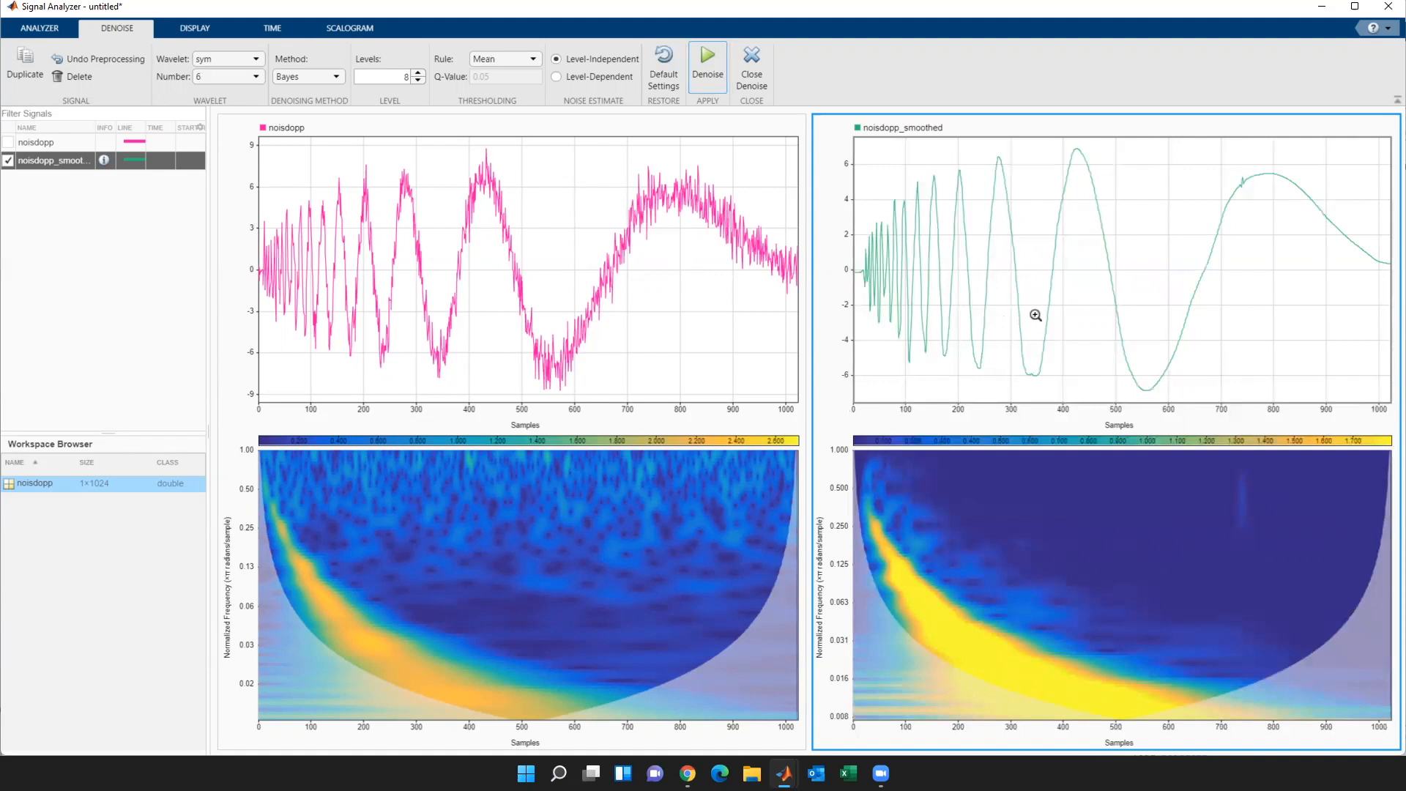
# - Export the noisdopp_smoothed signal to the MATLAB workspace
pyautogui.rightClick(55, 166)
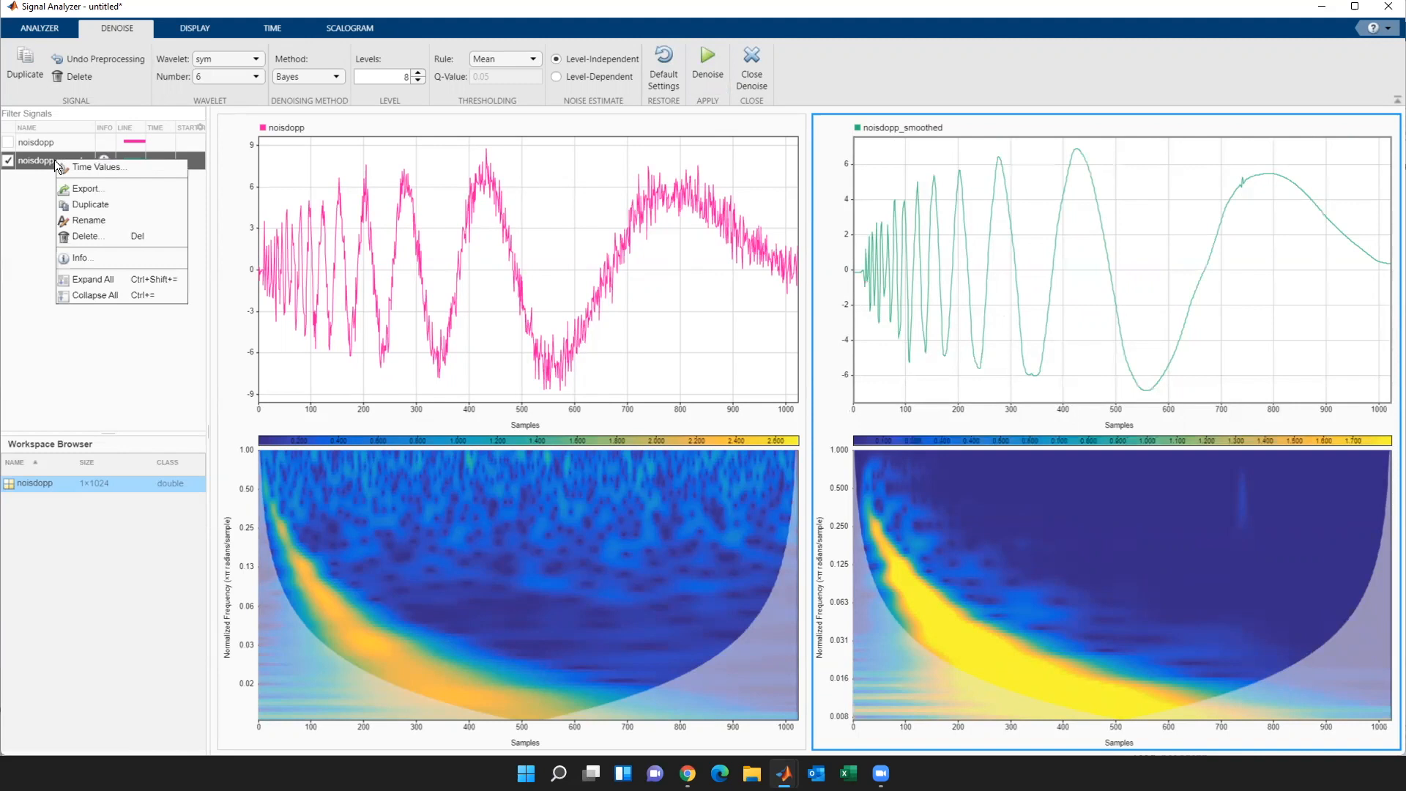
pyautogui.click(81, 189)
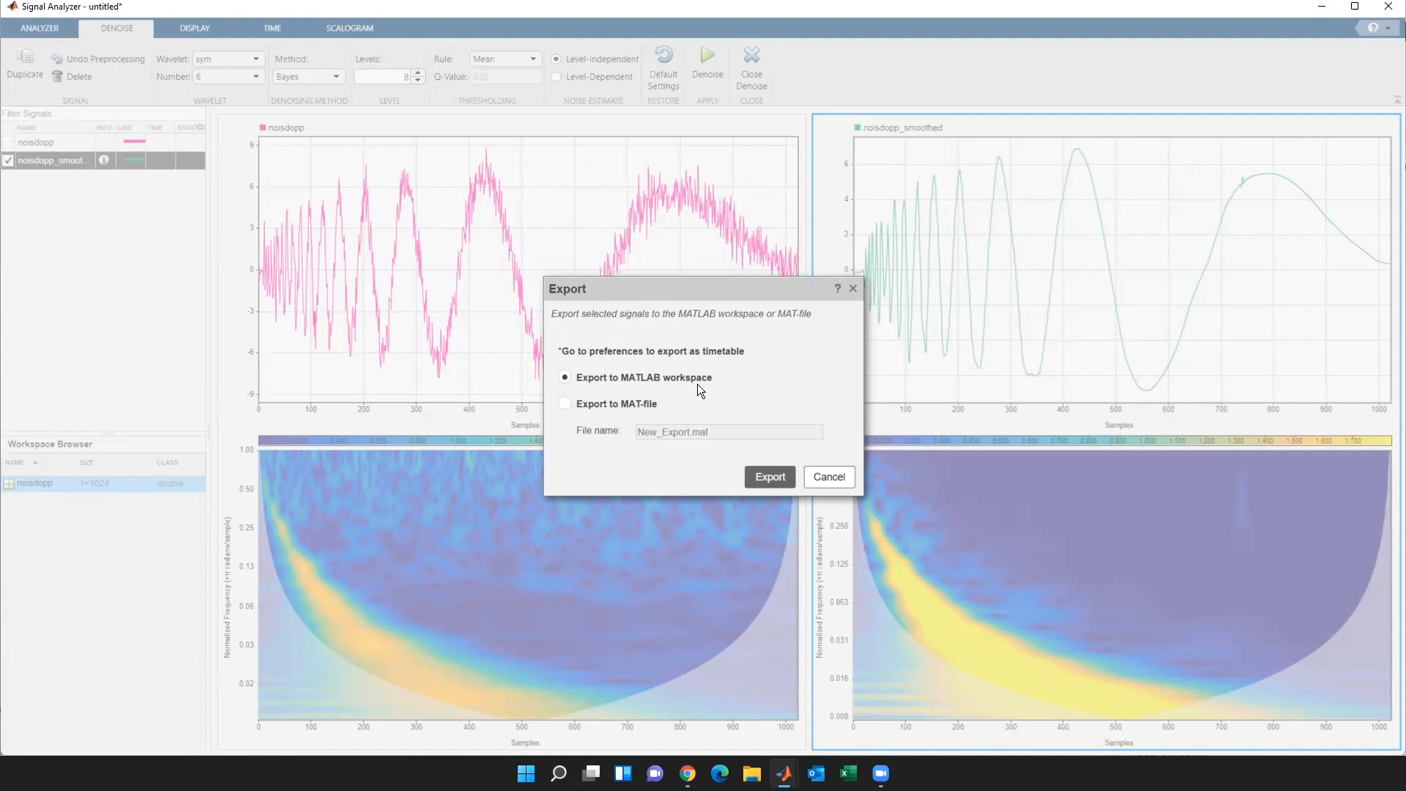
pyautogui.click(768, 481)
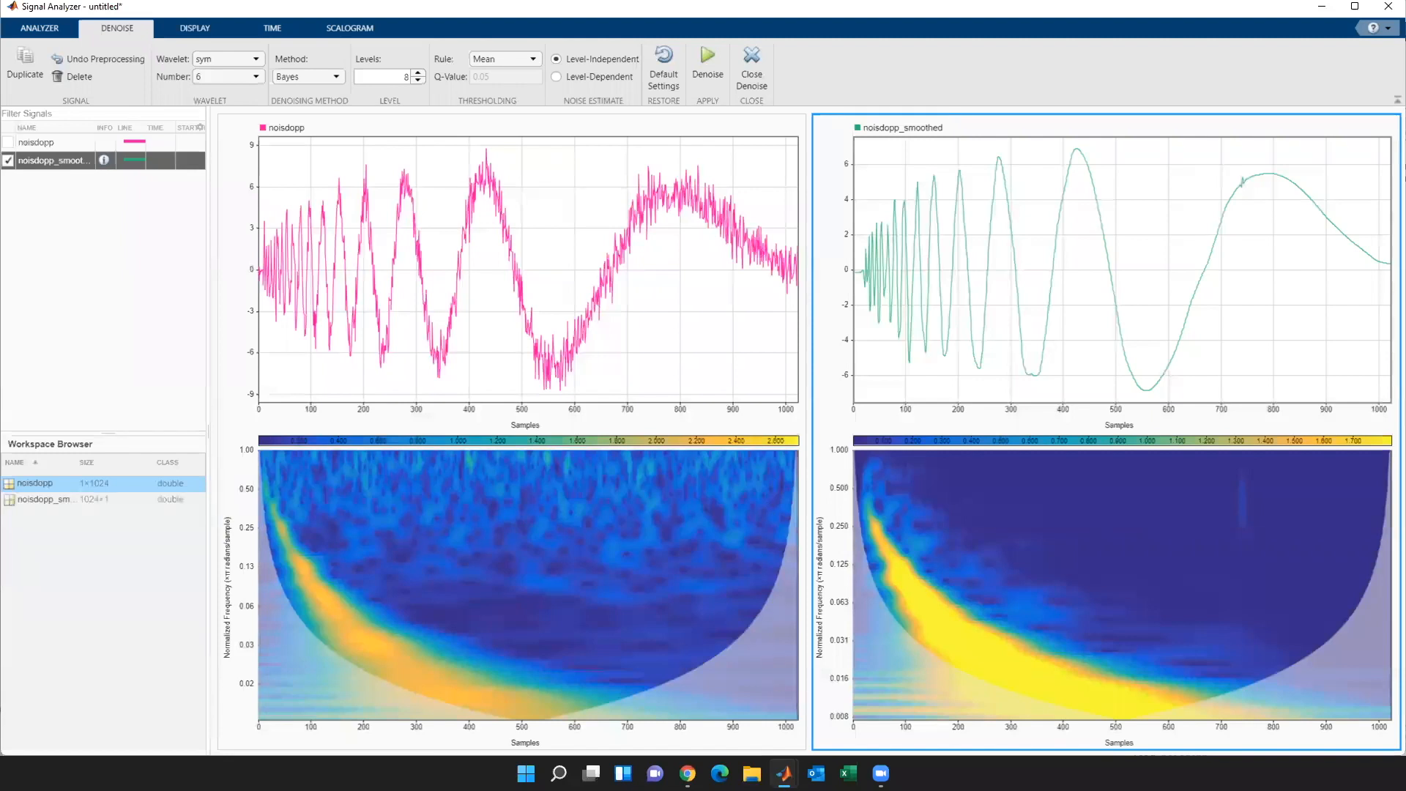
# - Switch to the main MATLAB window, plot noisdopp_smoothed as a line plot and maximize the figure
pyautogui.moveTo(784, 772)
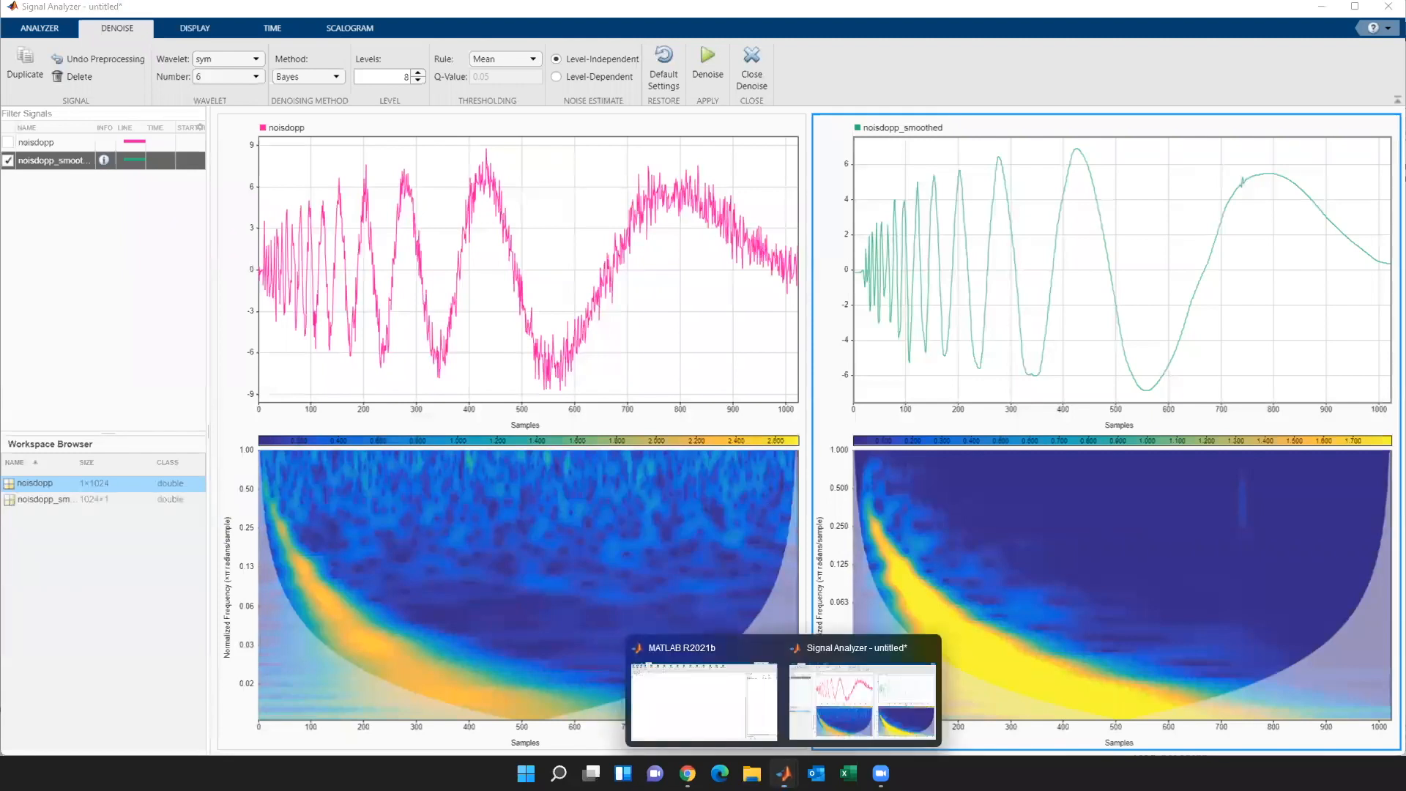
pyautogui.click(716, 714)
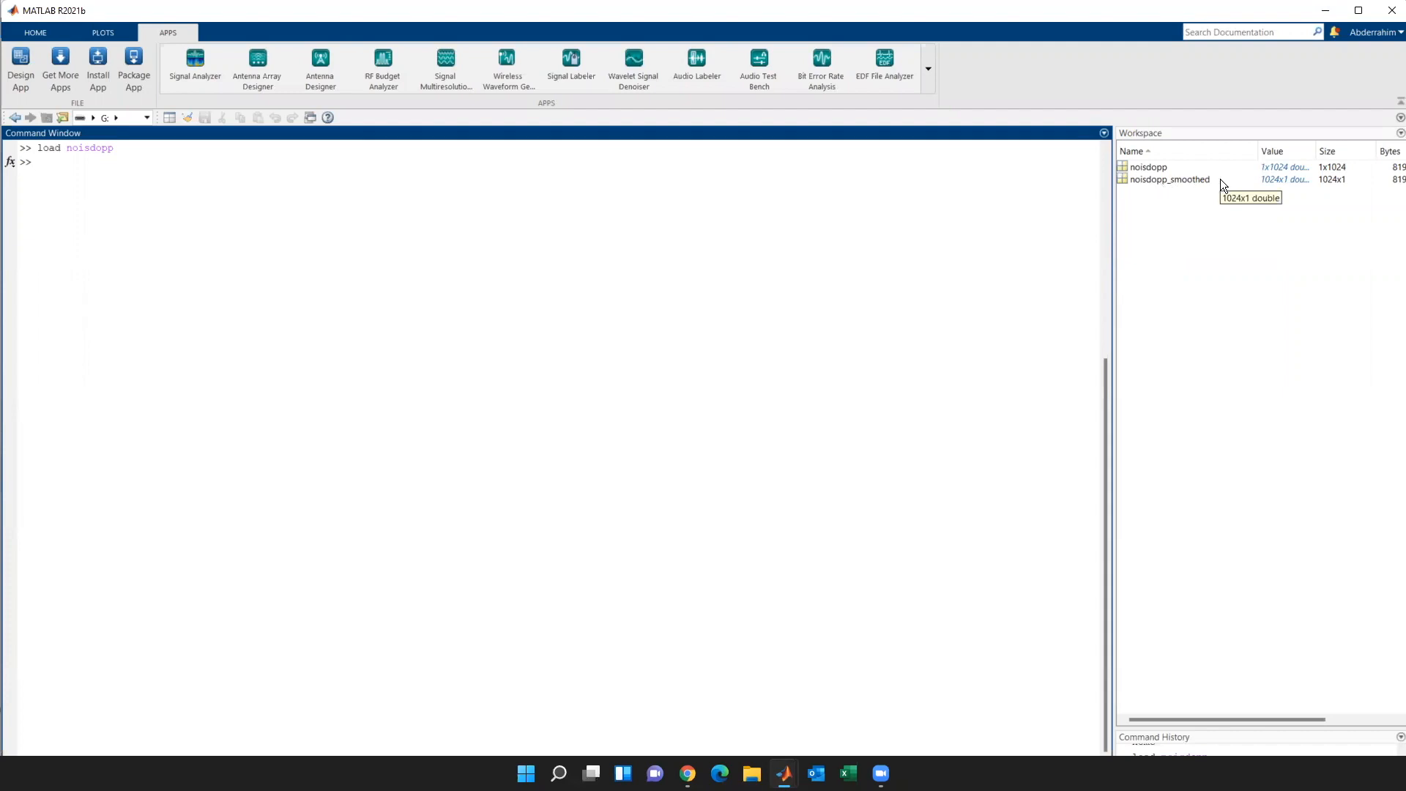
pyautogui.click(1178, 179)
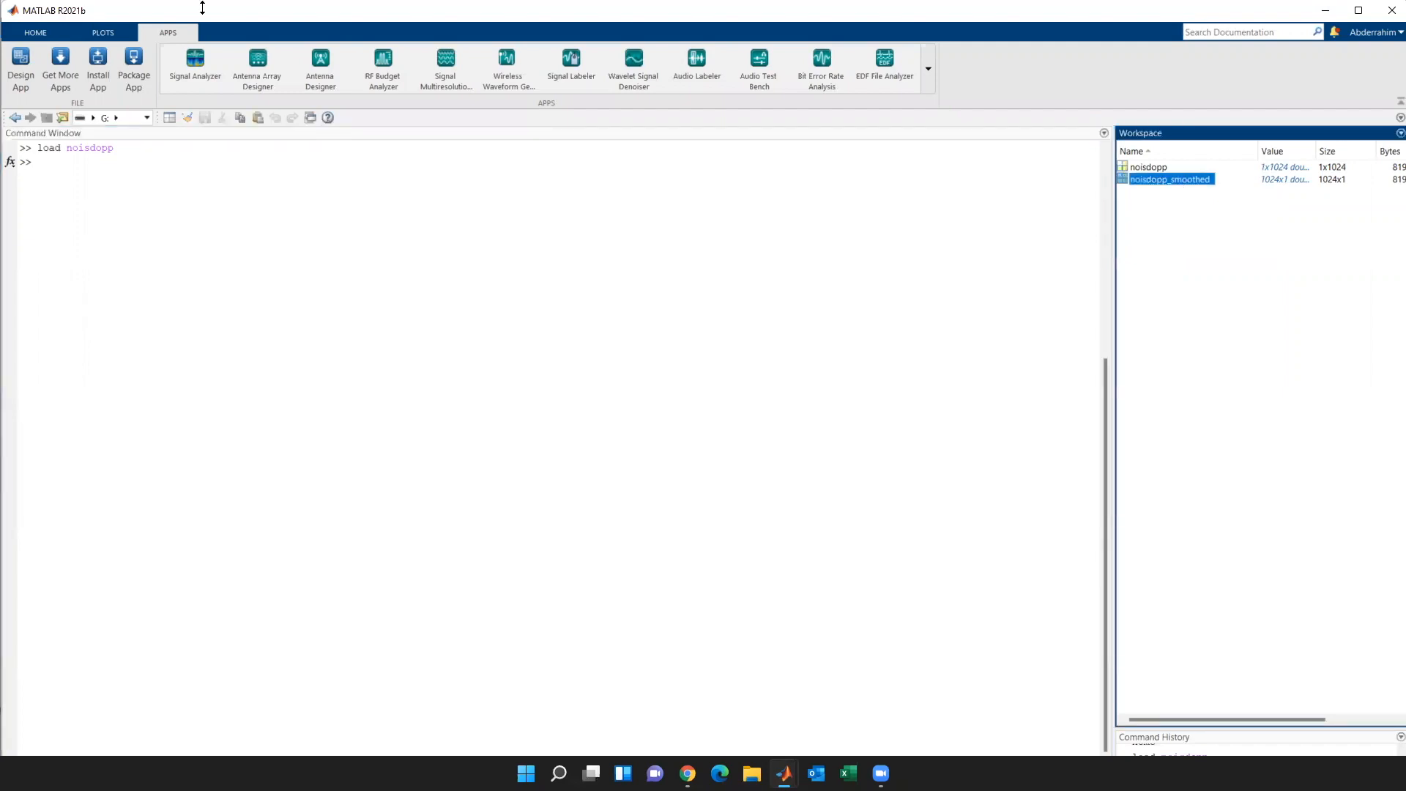
pyautogui.click(98, 33)
pyautogui.click(154, 63)
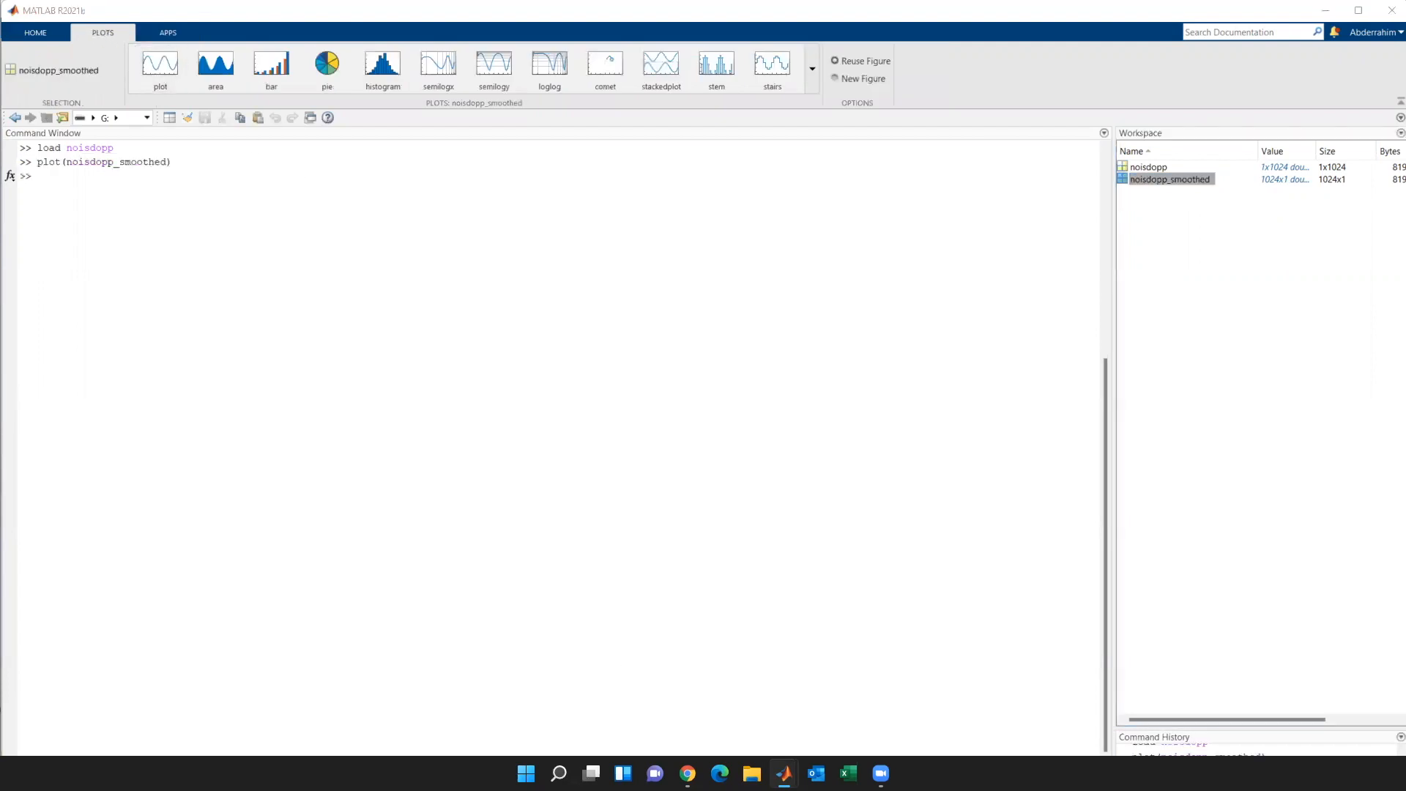
pyautogui.click(889, 120)
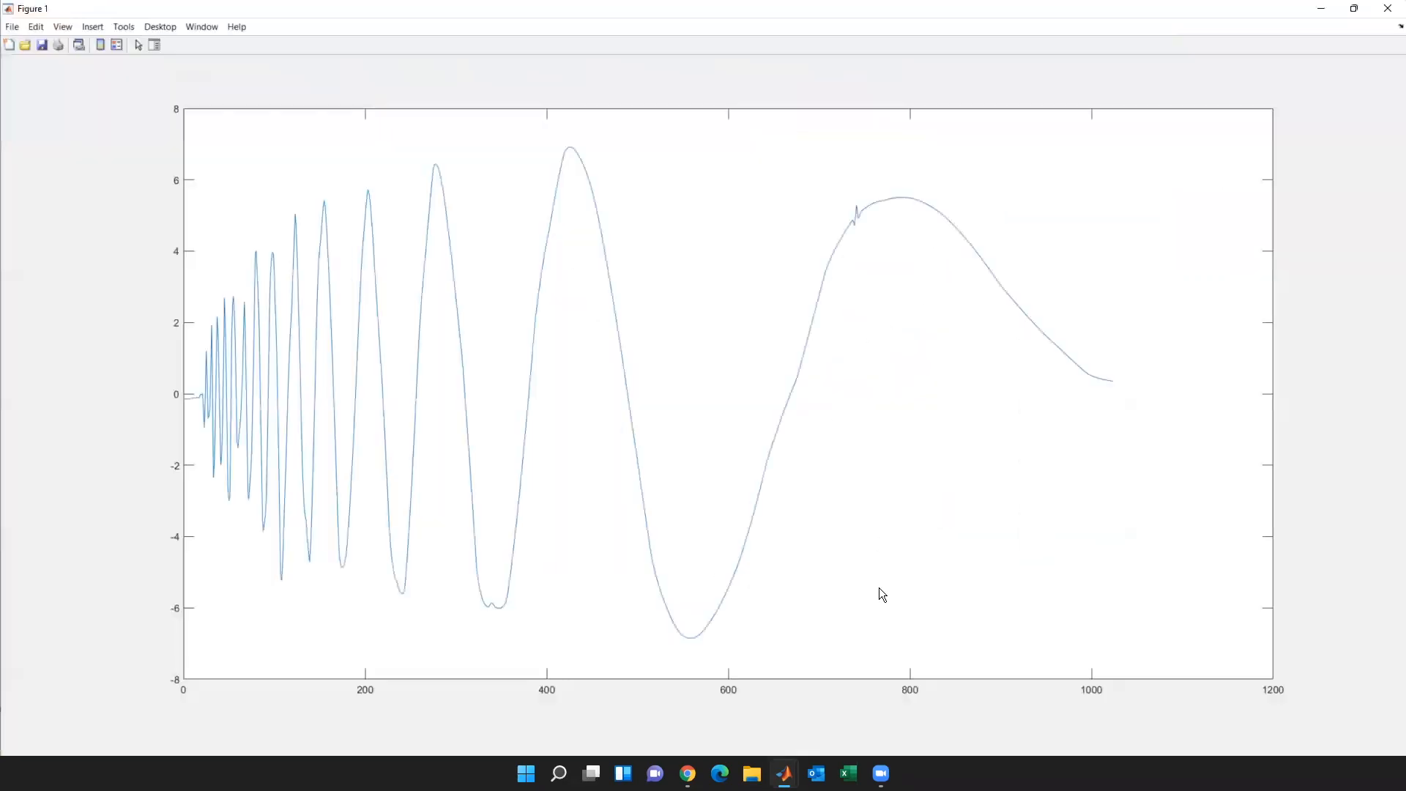
# - Return to Signal Analyzer, close the denoising settings and generate a MATLAB function from the preprocessing of noisdopp_smoothed
pyautogui.moveTo(786, 772)
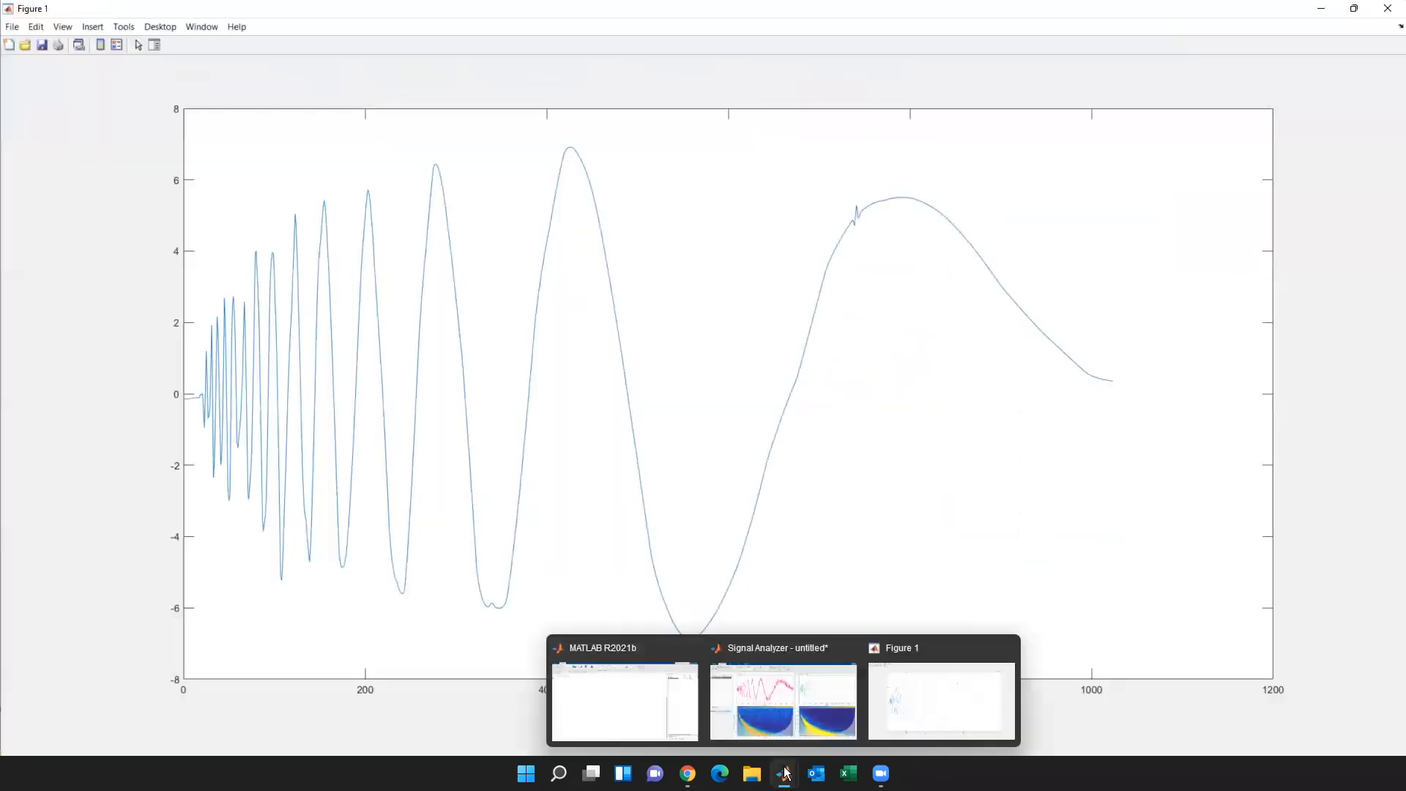
pyautogui.click(776, 703)
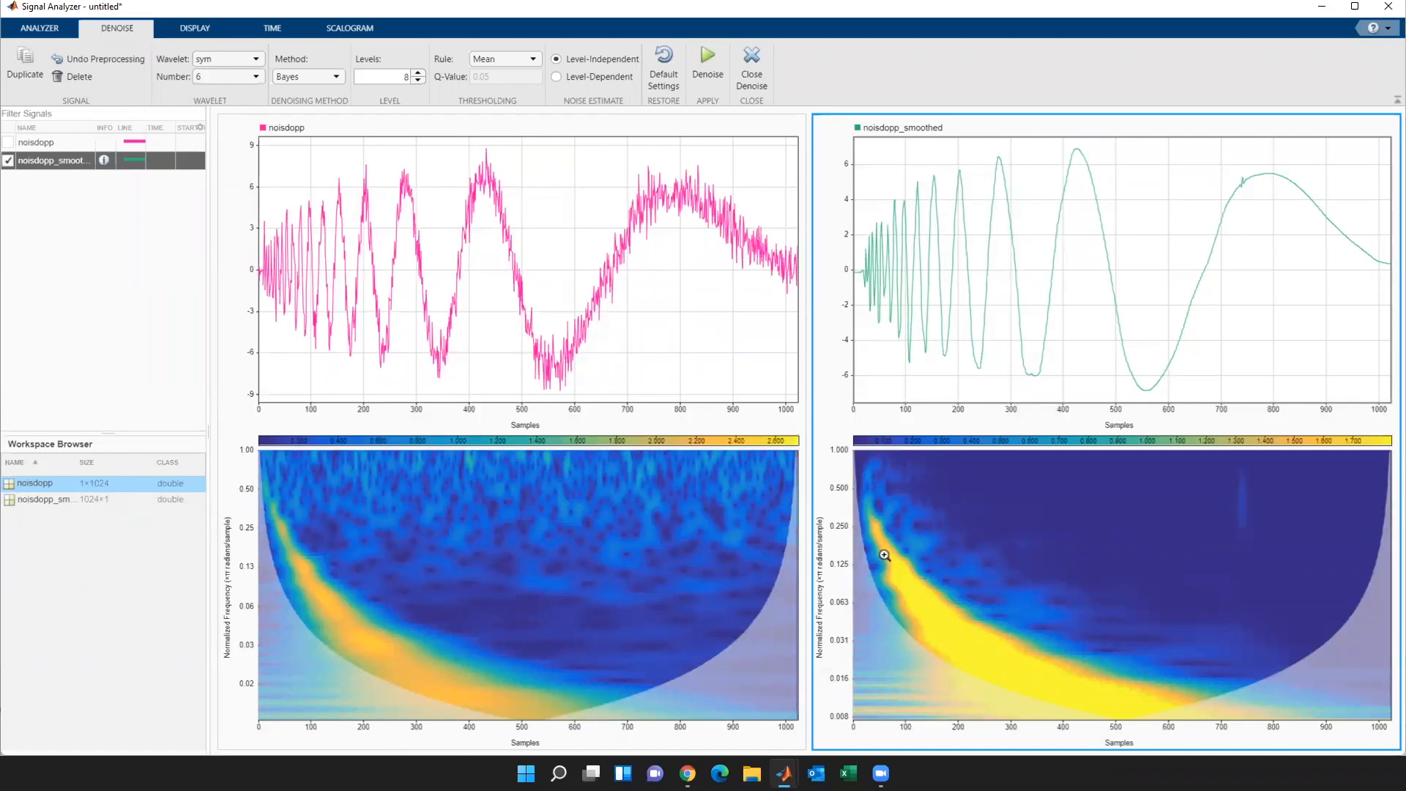
pyautogui.click(755, 64)
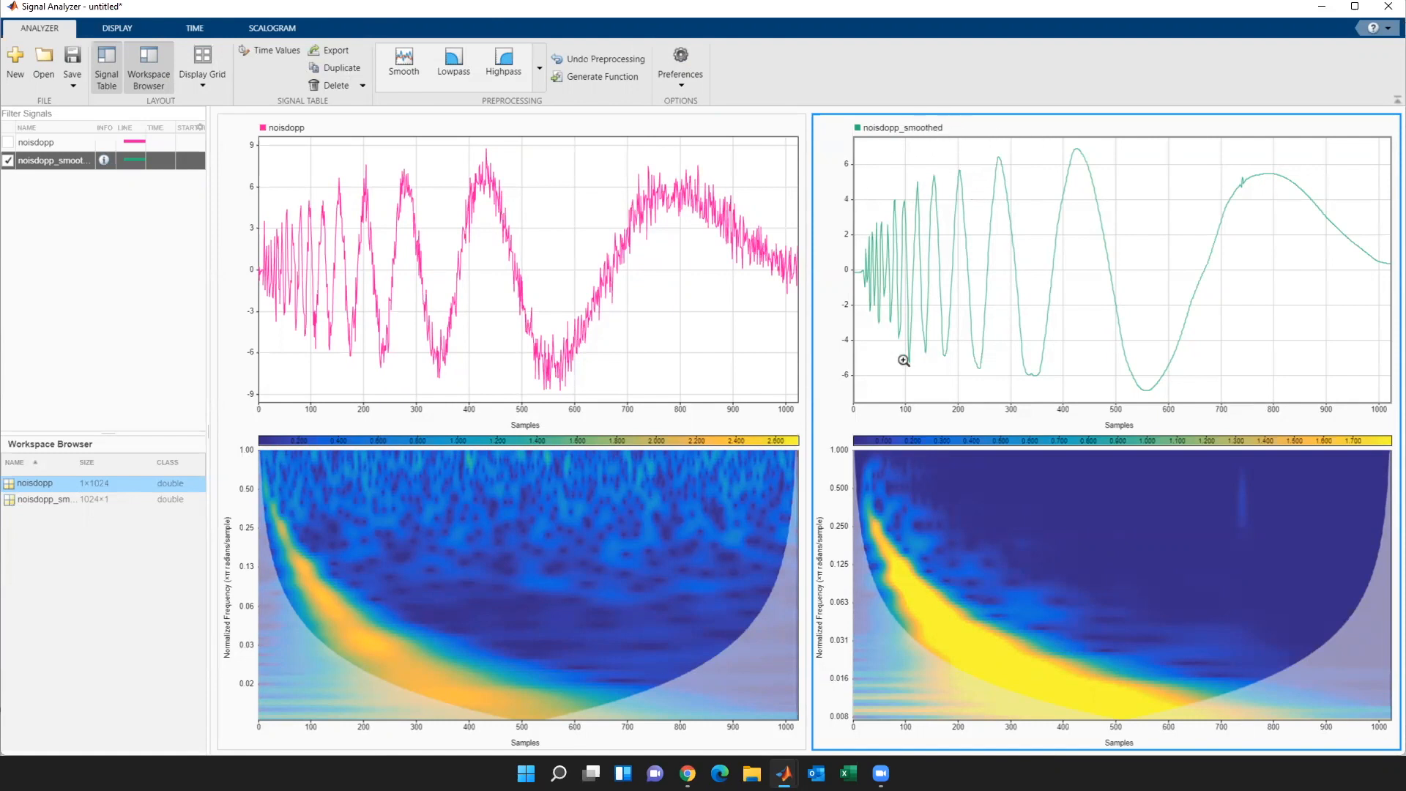
pyautogui.click(611, 77)
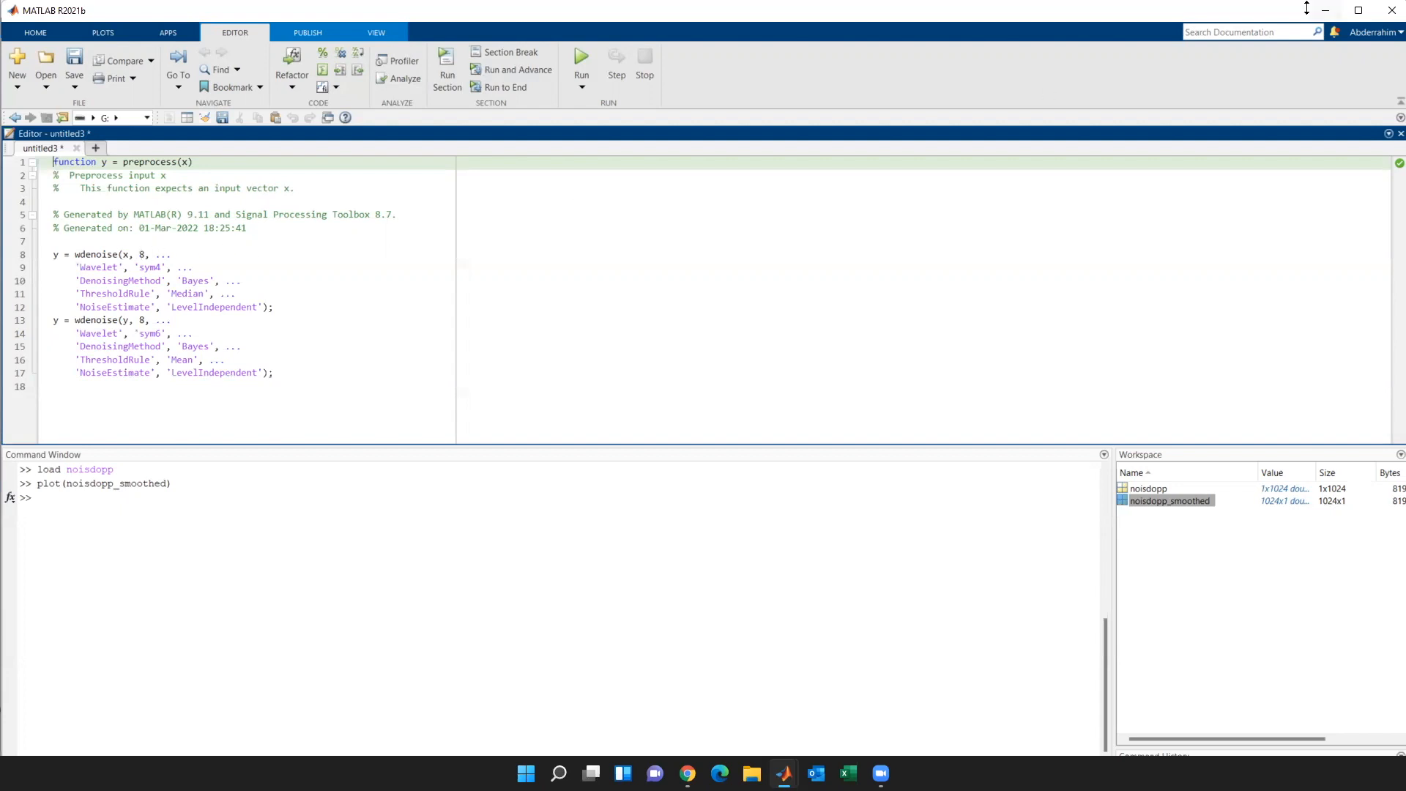
# - Switch back to Signal Analyzer and save the session to the Desktop as a new file named DopplerSignalAnalysisaNDpREPROCESSING
pyautogui.moveTo(788, 773)
pyautogui.click(804, 692)
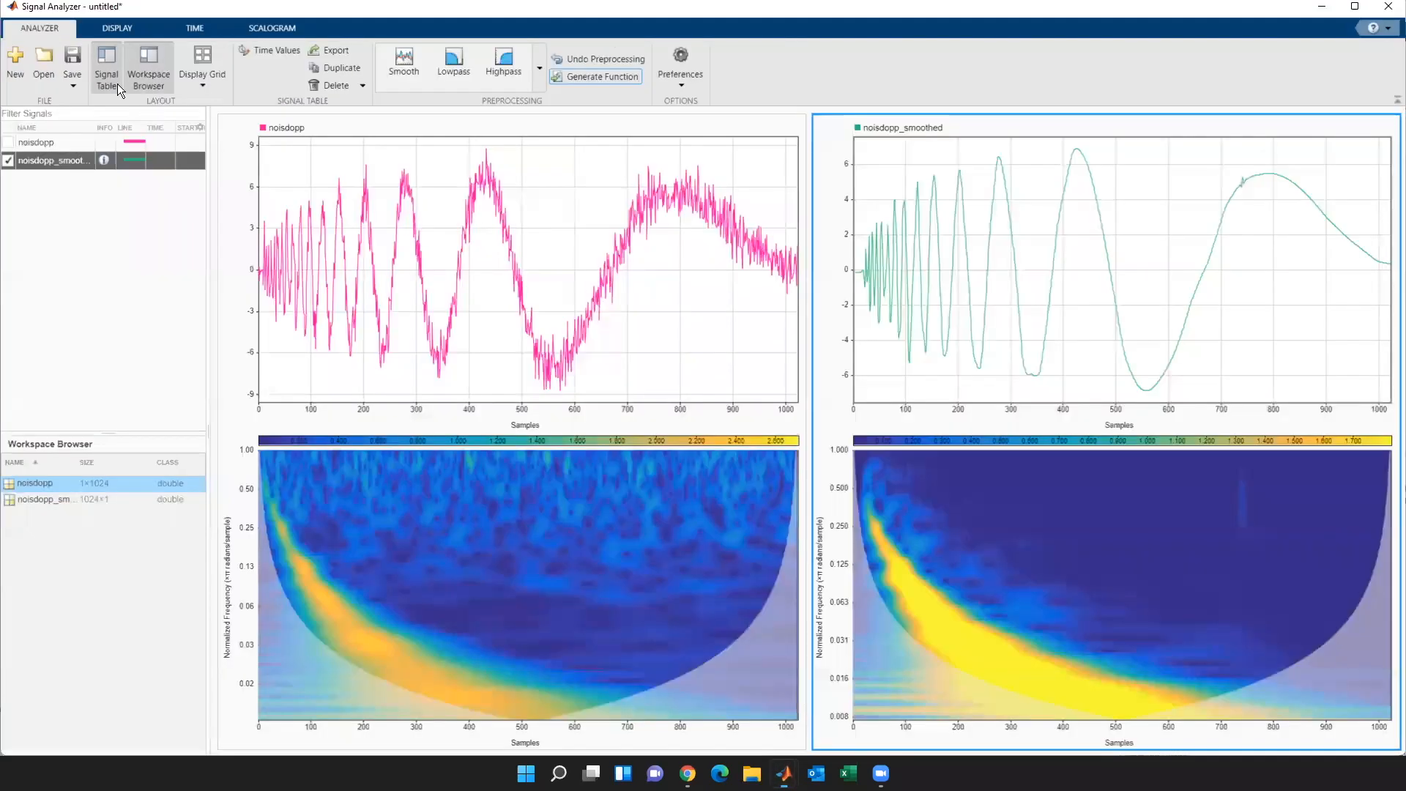
pyautogui.click(72, 88)
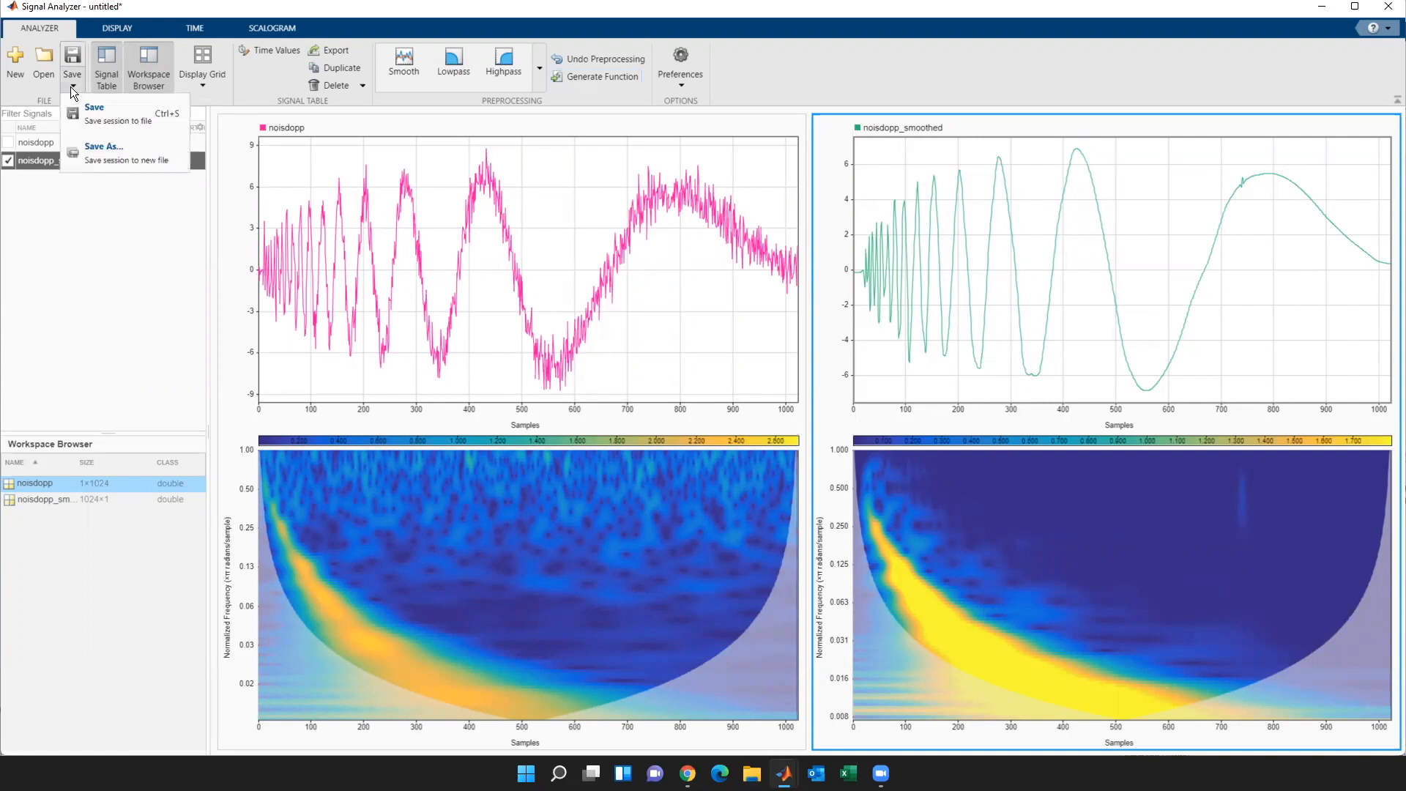
pyautogui.click(110, 149)
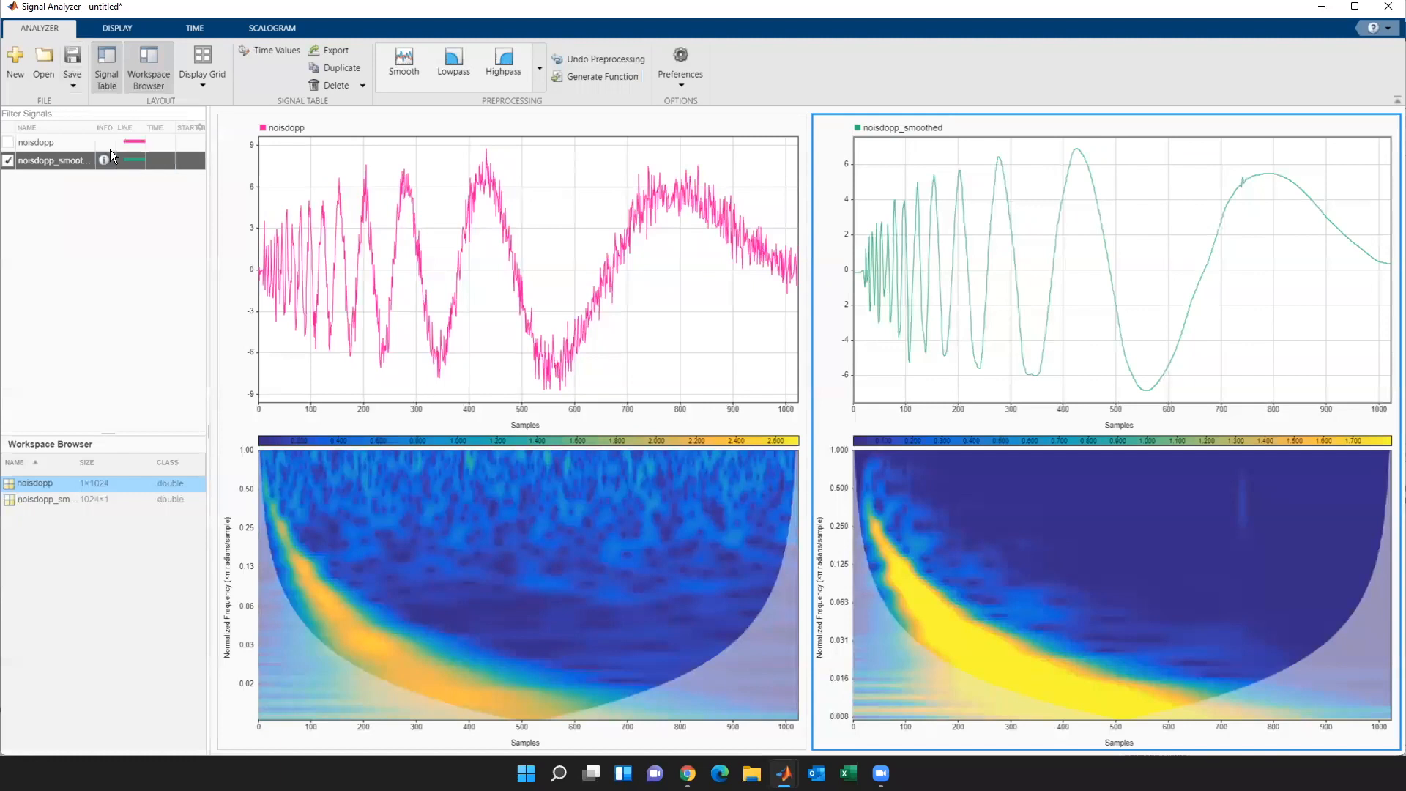
pyautogui.click(512, 111)
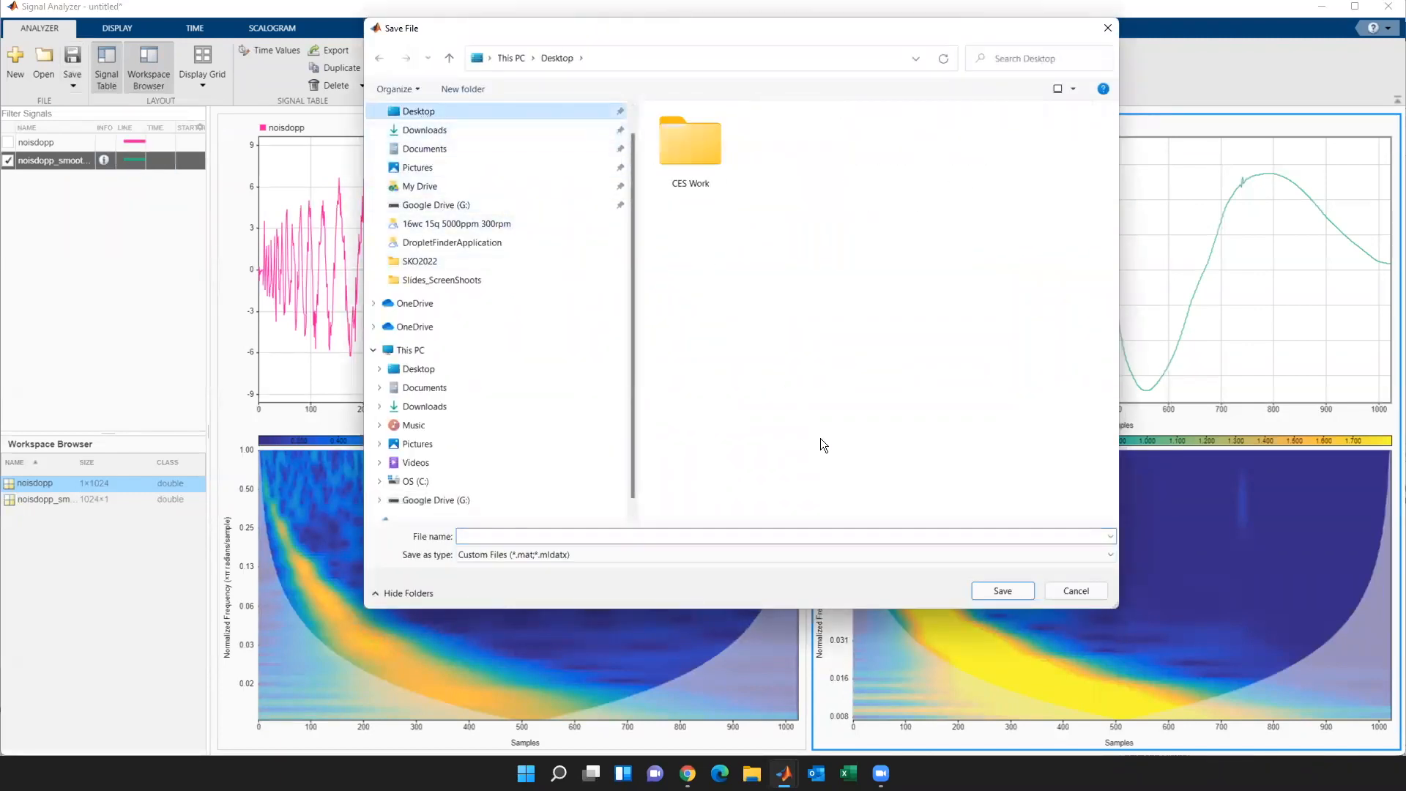
pyautogui.click(741, 535)
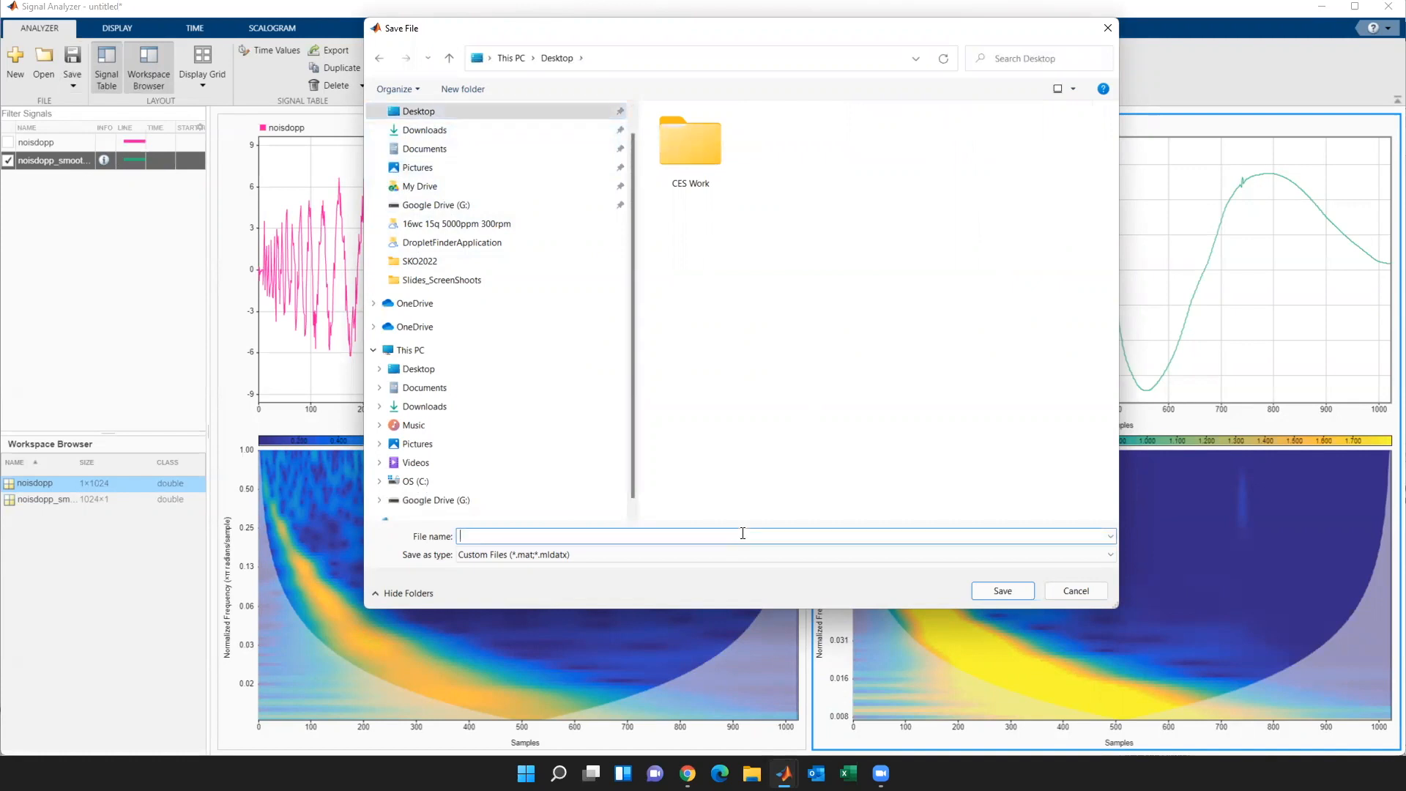
pyautogui.write('DopplerSignalAnalysisaNDpREPROCESSING')
pyautogui.press('Return')
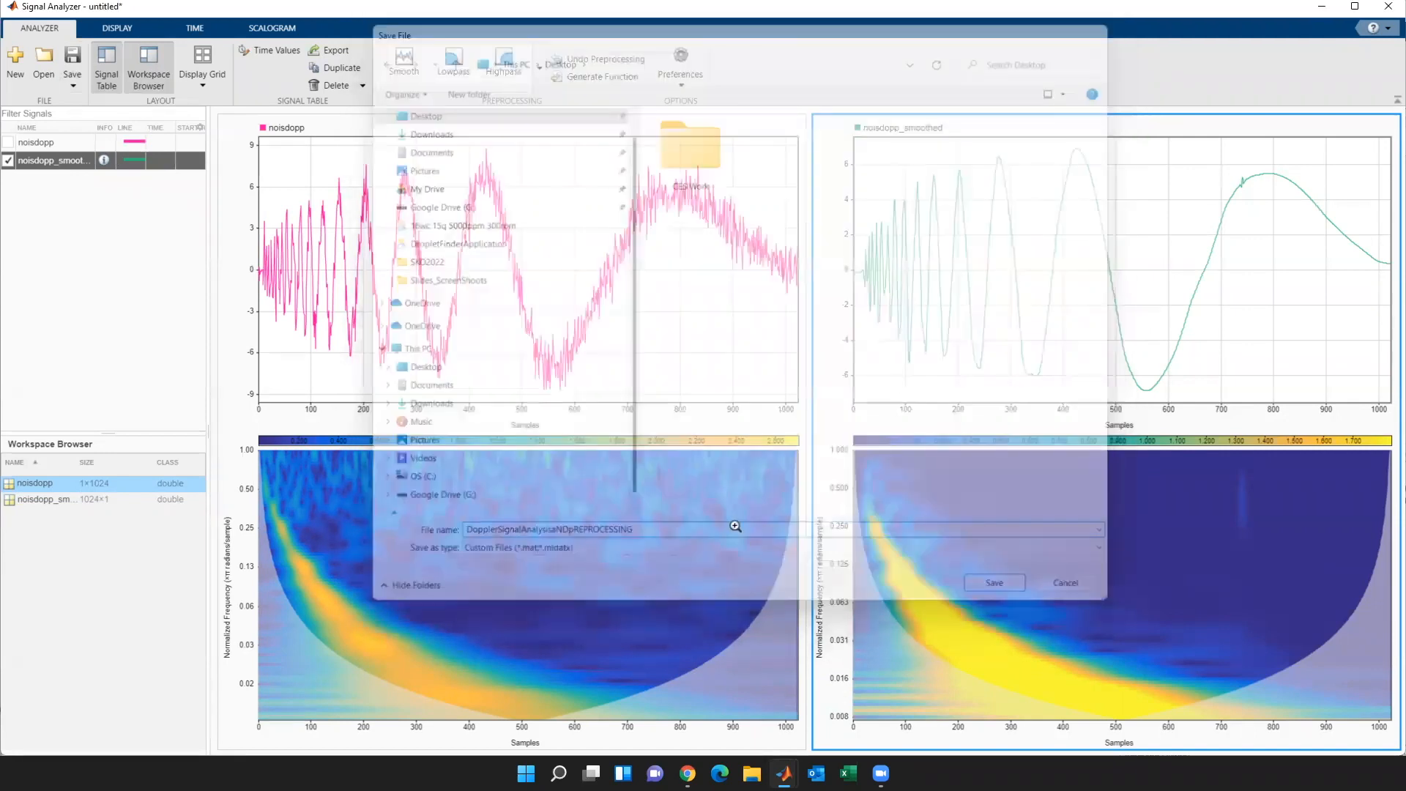